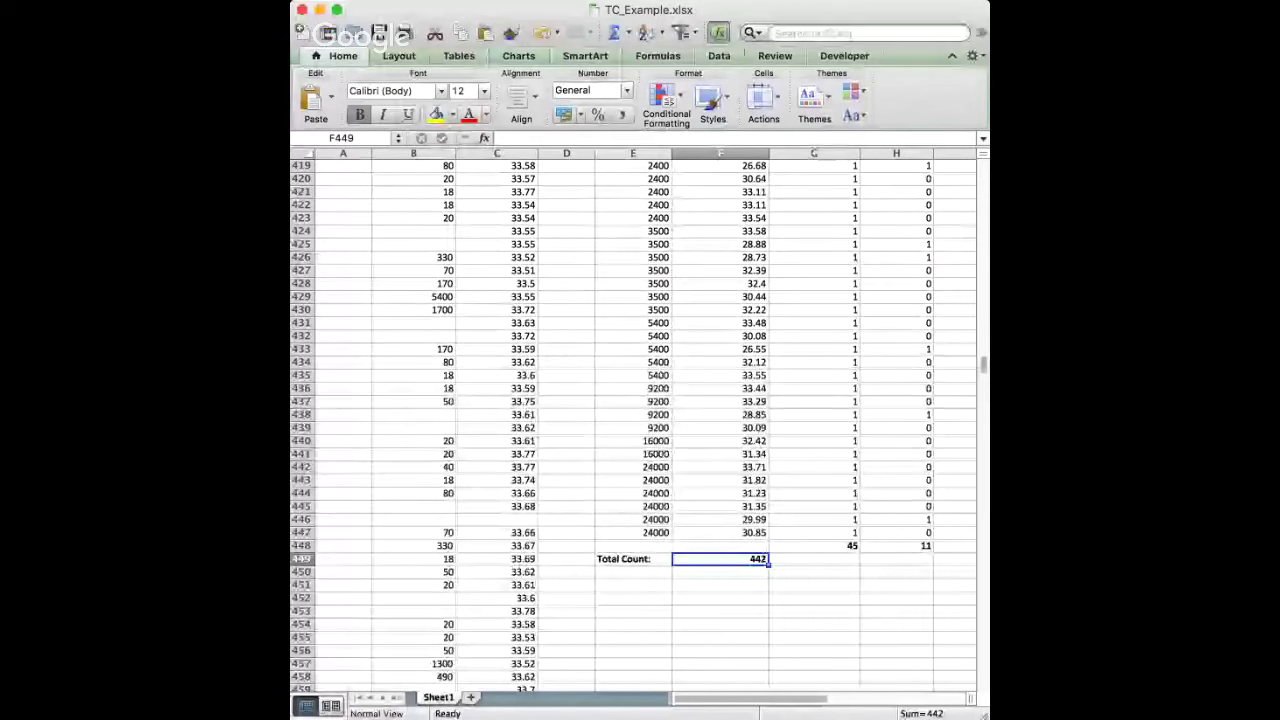
# Open the formula of the first Sal Event? cell, H6, to examine which salinity cell it references, leaving it unchanged.
pyautogui.scroll(10, 636, 420)
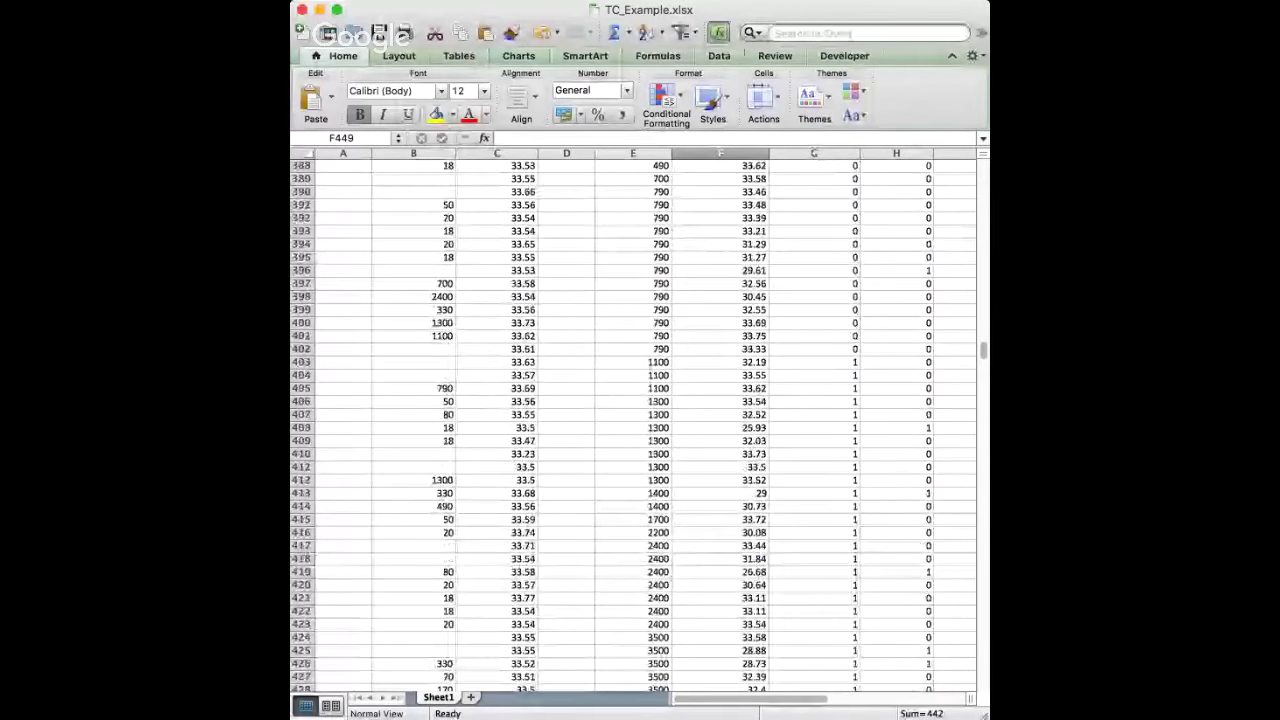
pyautogui.scroll(20, 636, 420)
pyautogui.scroll(15, 636, 420)
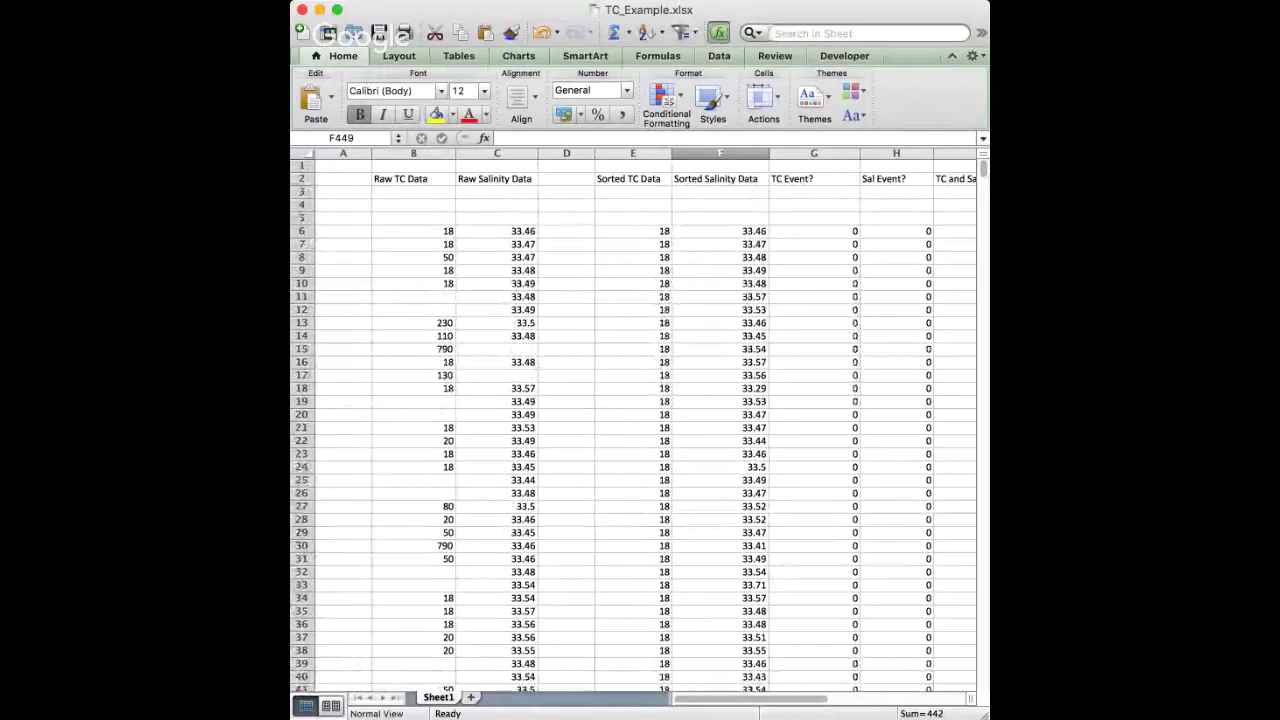
pyautogui.click(896, 231)
pyautogui.write('=')
pyautogui.click(720, 231)
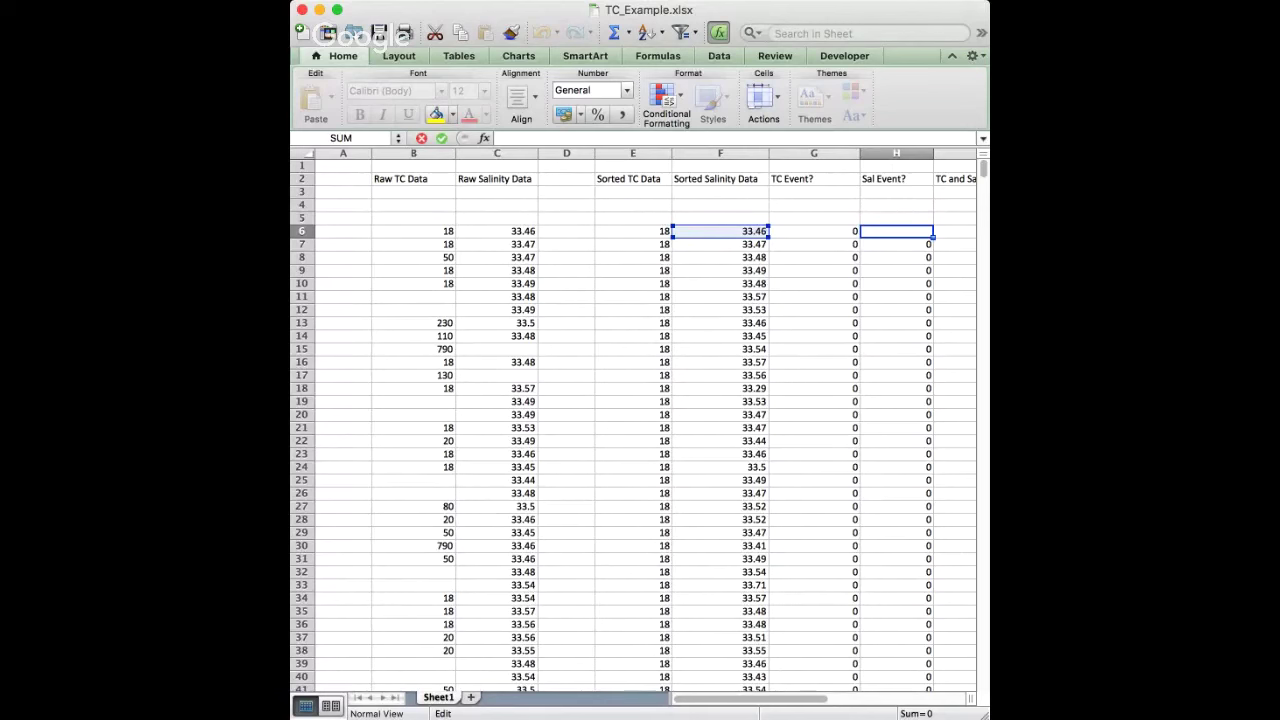
pyautogui.press('Return')
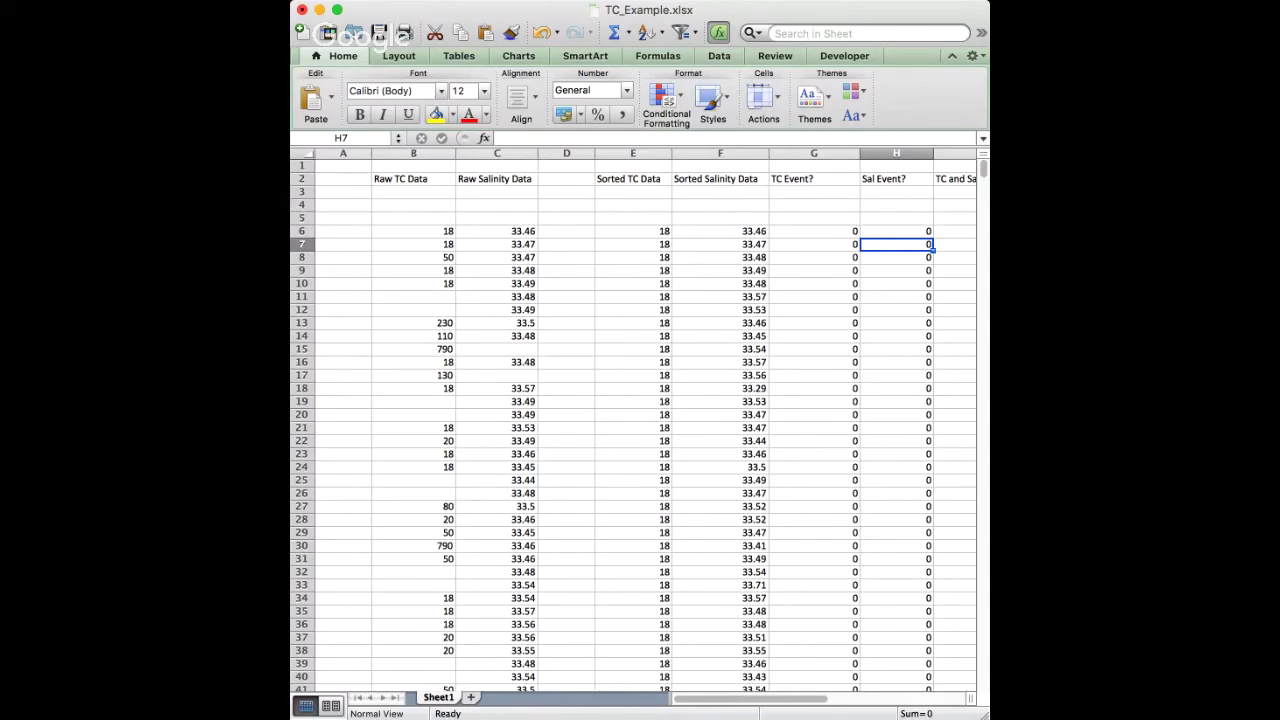
# Examine the Sorted Salinity Data against the Sal Event? flags from row 7 down, including the flagged cells H343 and H348.
pyautogui.click(720, 244)
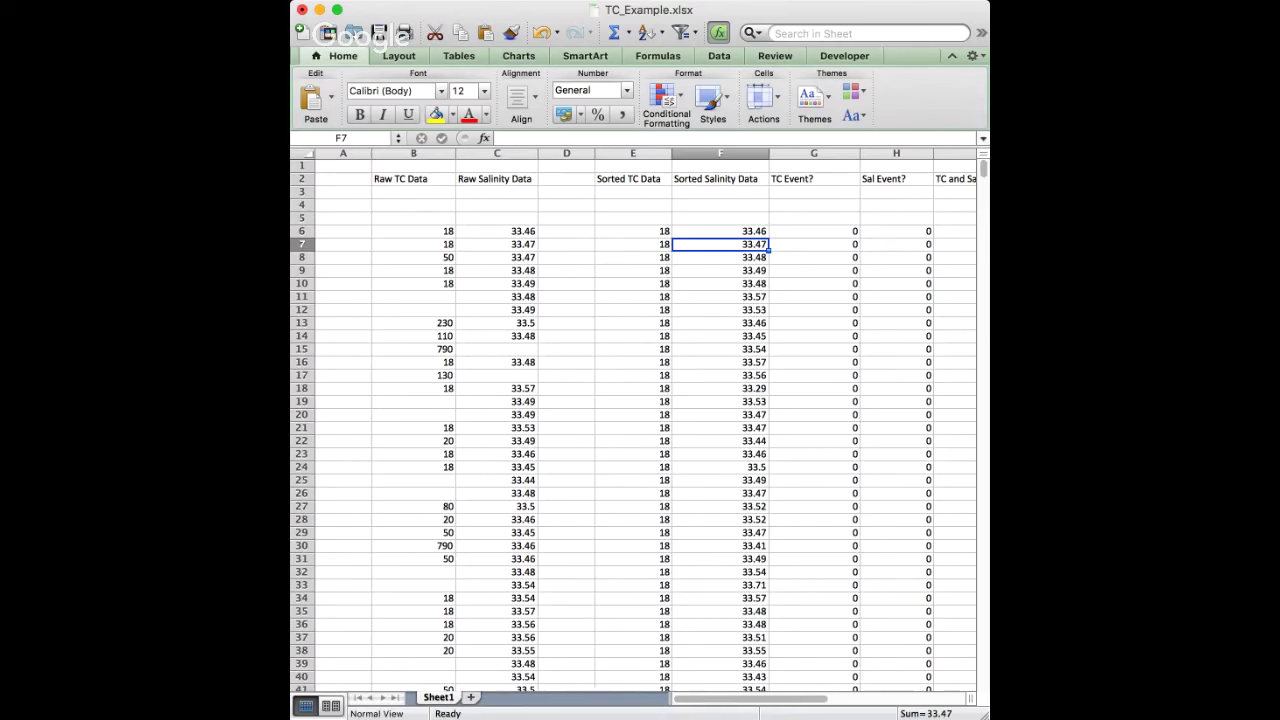
pyautogui.scroll(-10, 636, 427)
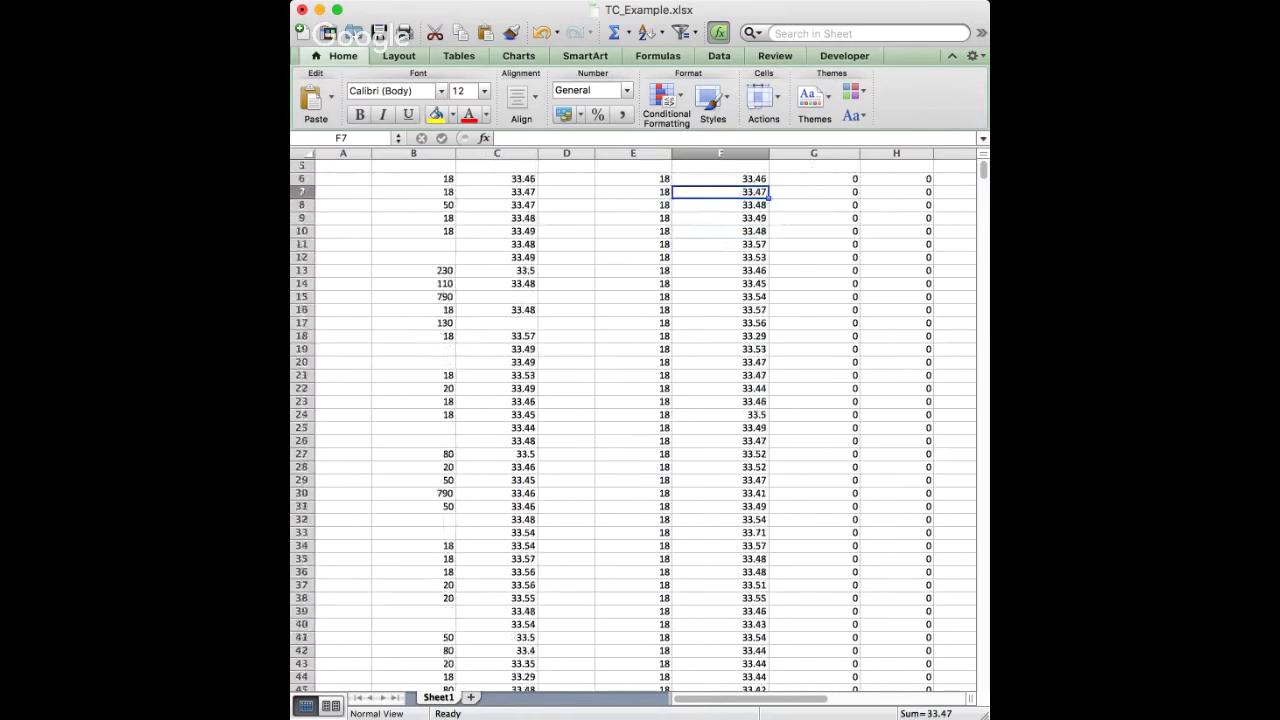
pyautogui.scroll(10, 636, 427)
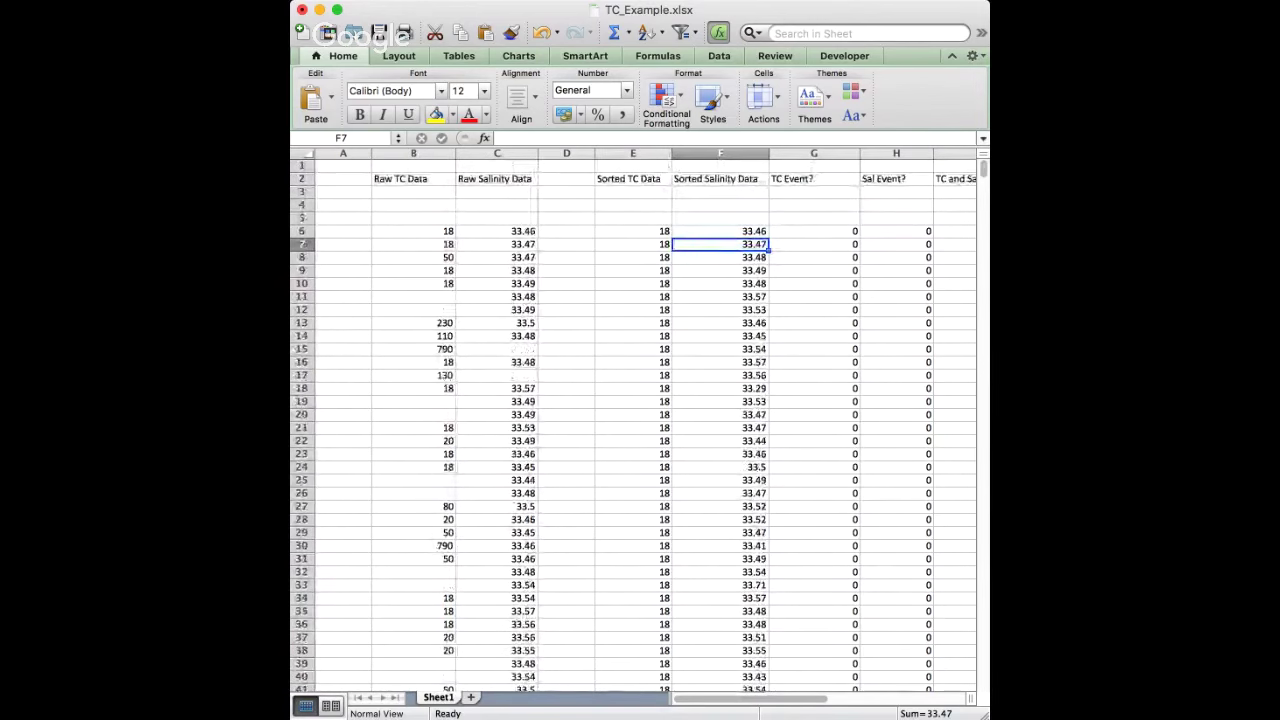
pyautogui.scroll(-3, 633, 424)
pyautogui.scroll(-10, 633, 424)
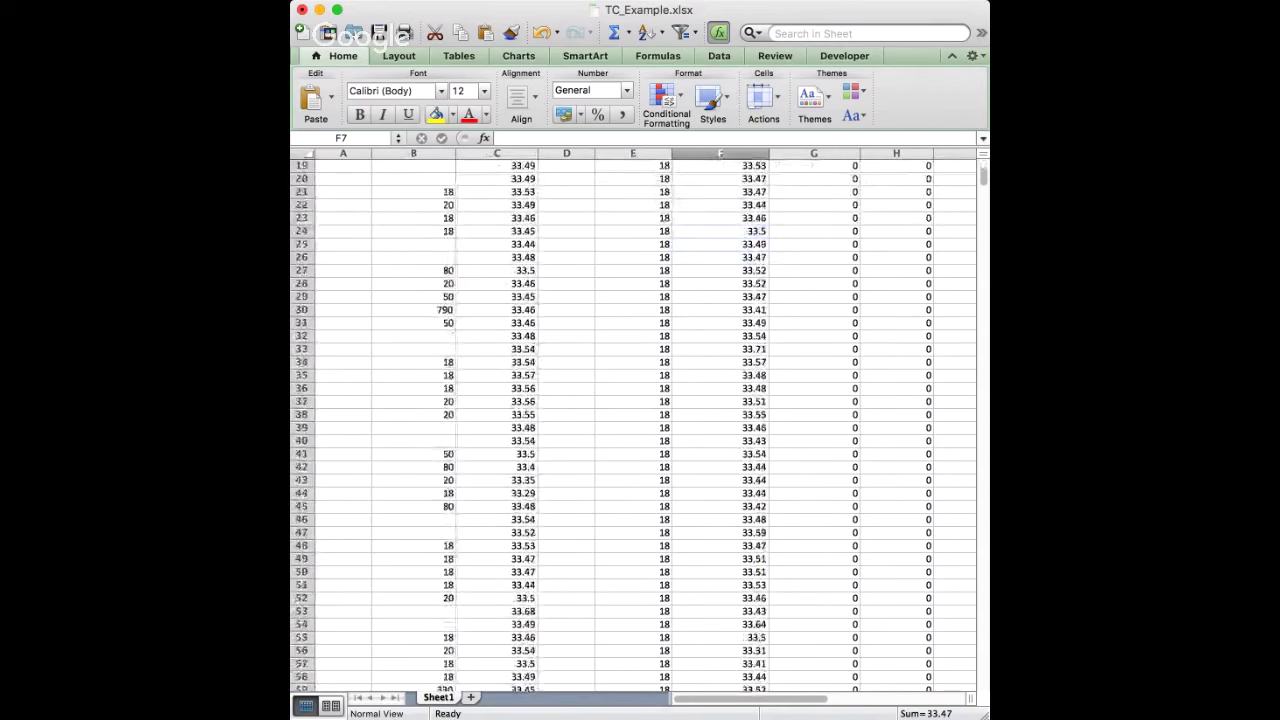
pyautogui.scroll(-9, 633, 424)
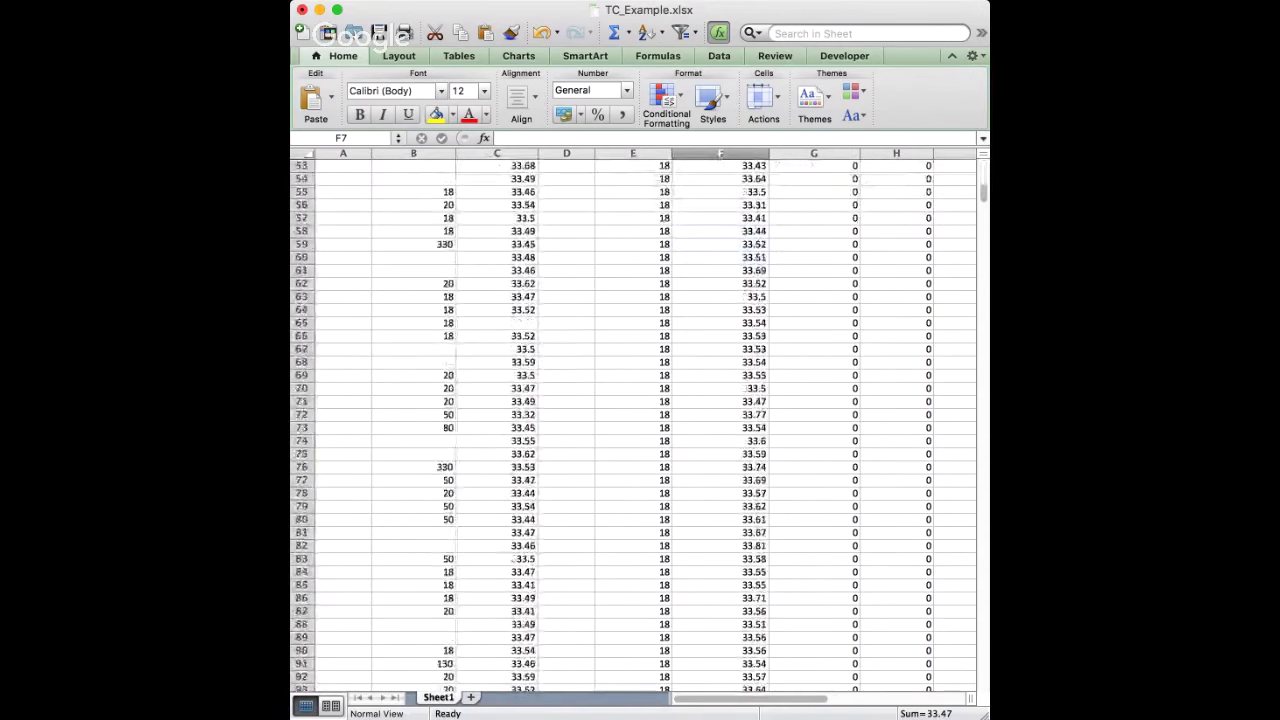
pyautogui.scroll(-3, 633, 424)
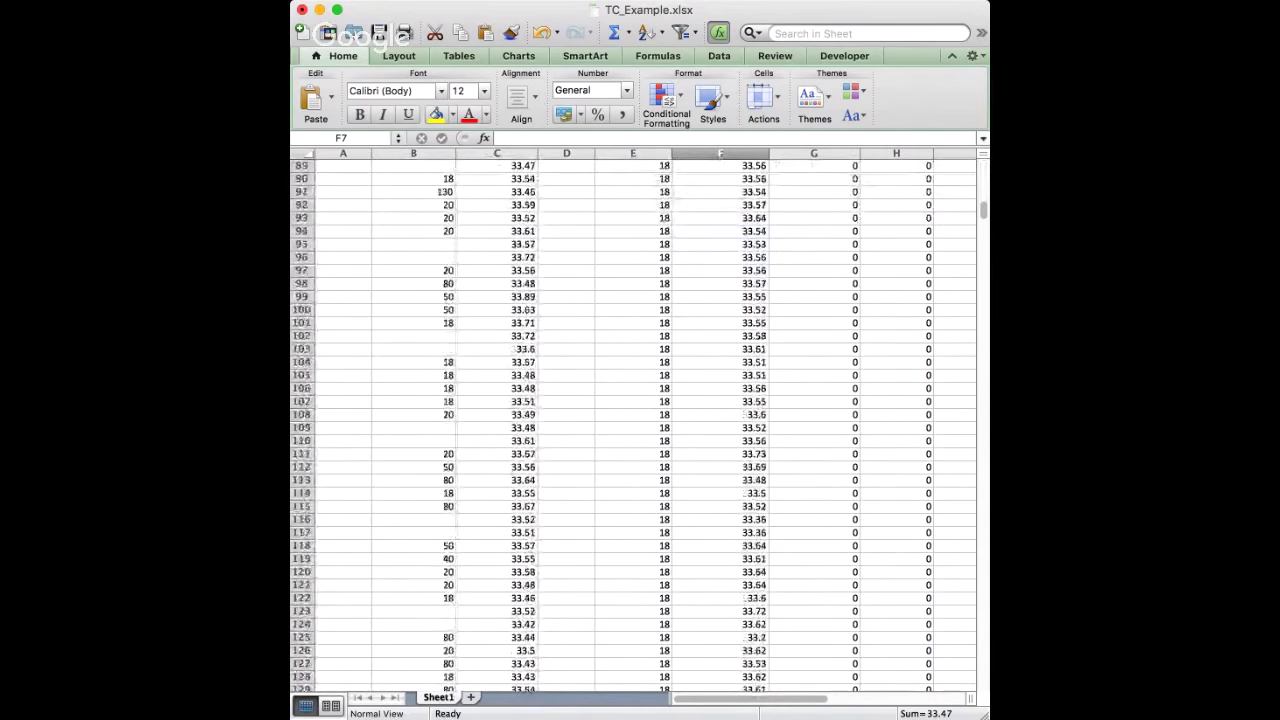
pyautogui.scroll(-3, 633, 424)
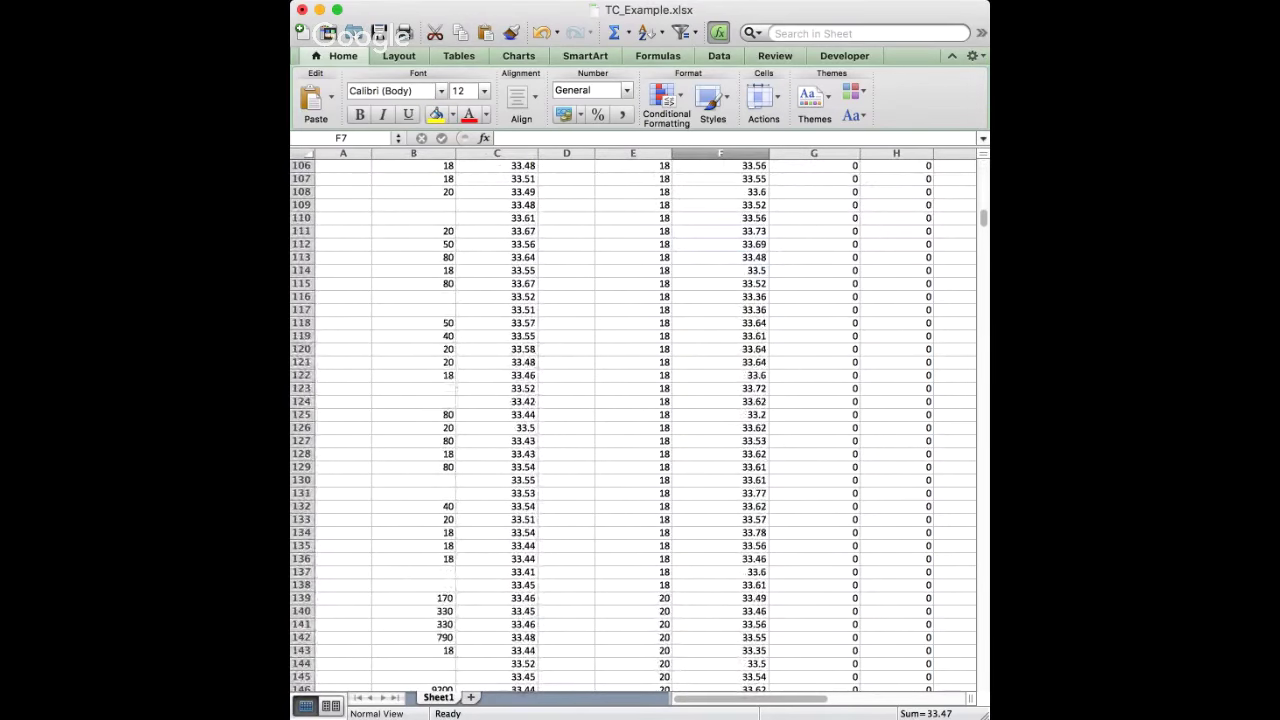
pyautogui.scroll(-10, 633, 424)
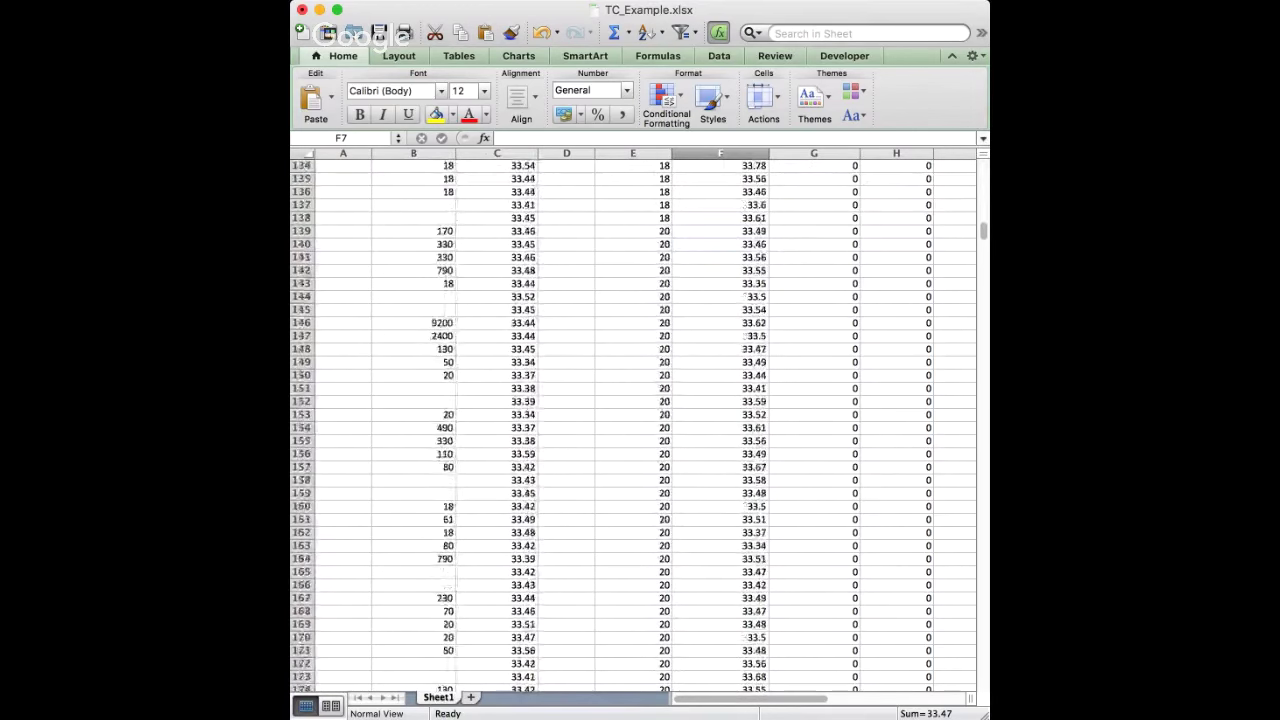
pyautogui.scroll(-14, 633, 424)
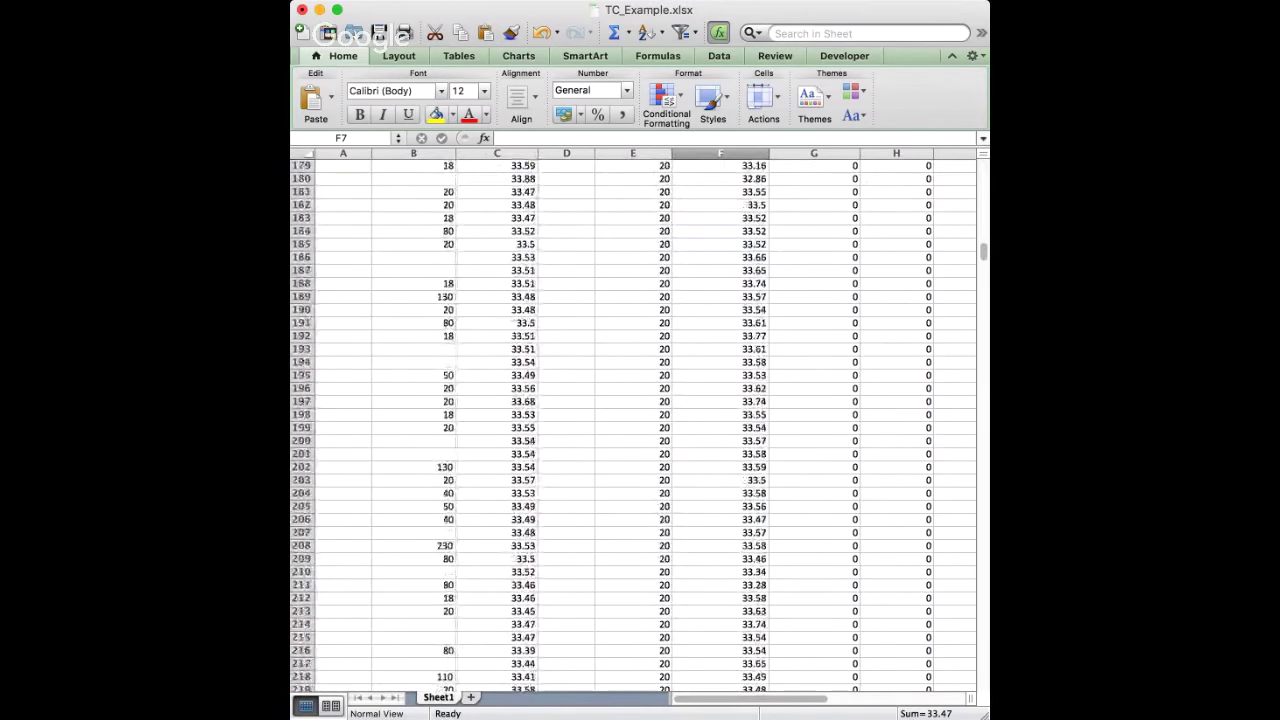
pyautogui.scroll(-2, 633, 424)
pyautogui.scroll(-12, 633, 424)
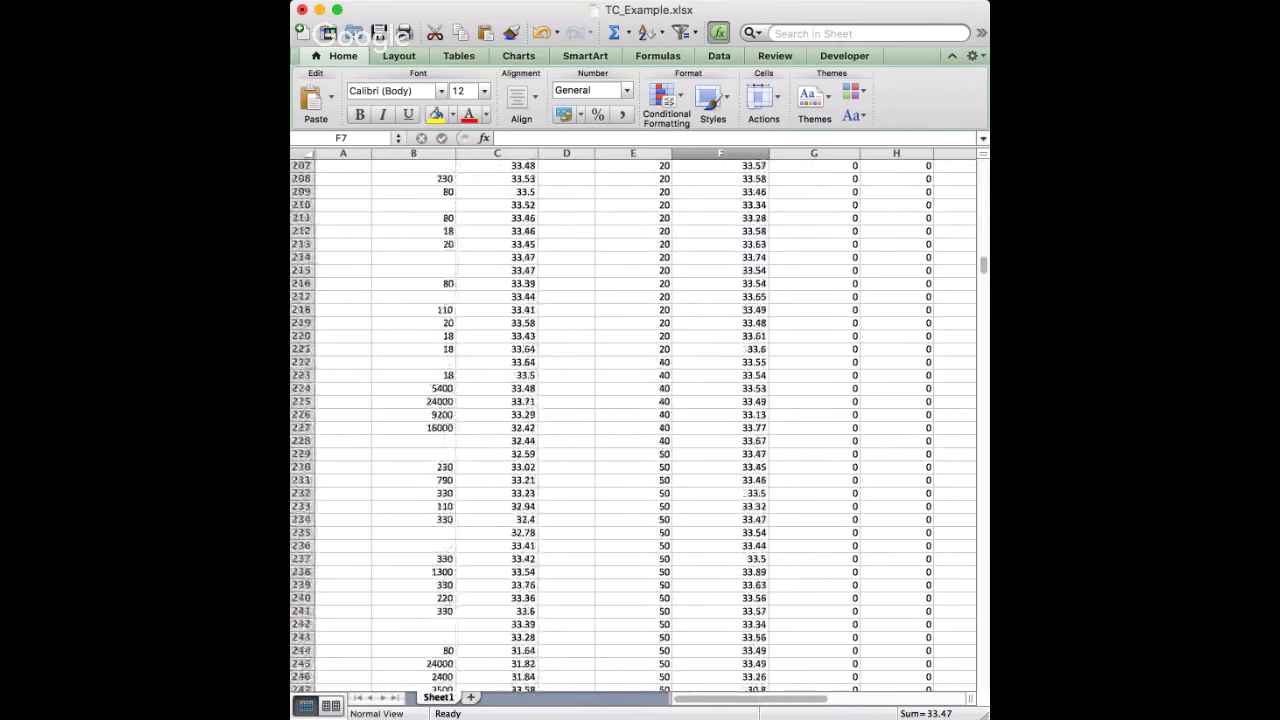
pyautogui.scroll(-4, 633, 424)
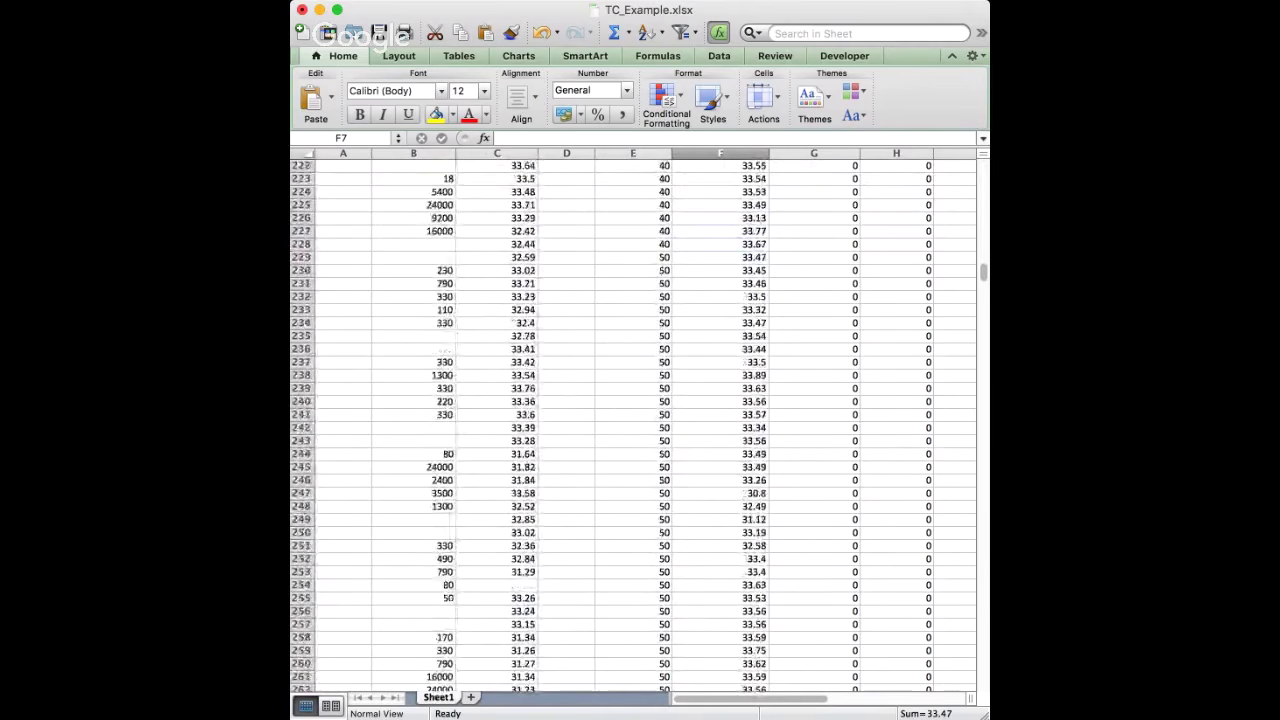
pyautogui.scroll(-7, 633, 424)
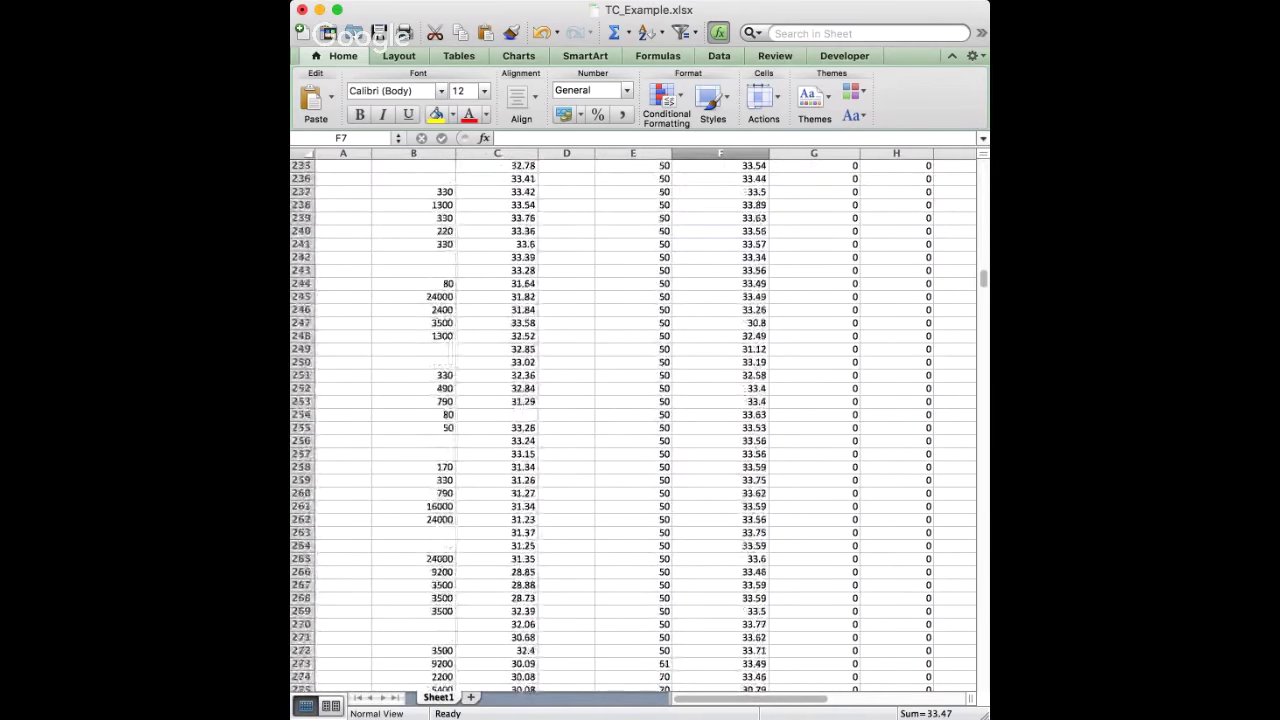
pyautogui.scroll(-20, 633, 424)
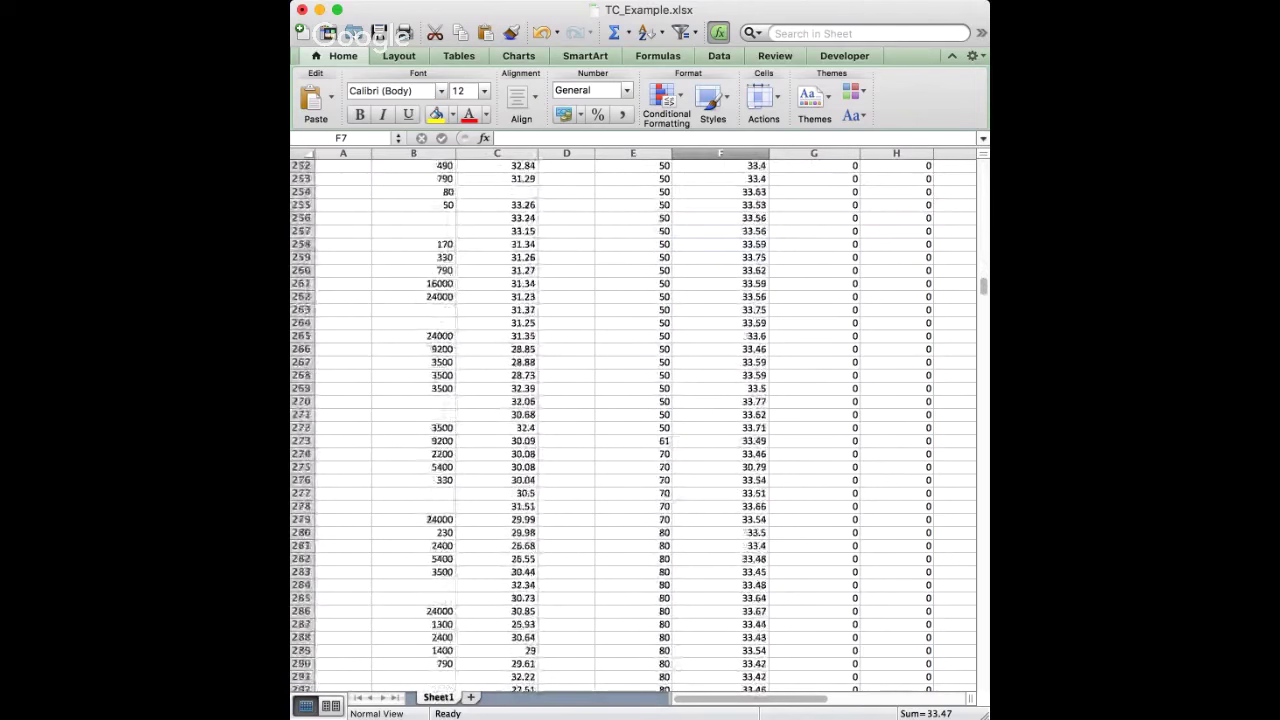
pyautogui.scroll(-20, 633, 424)
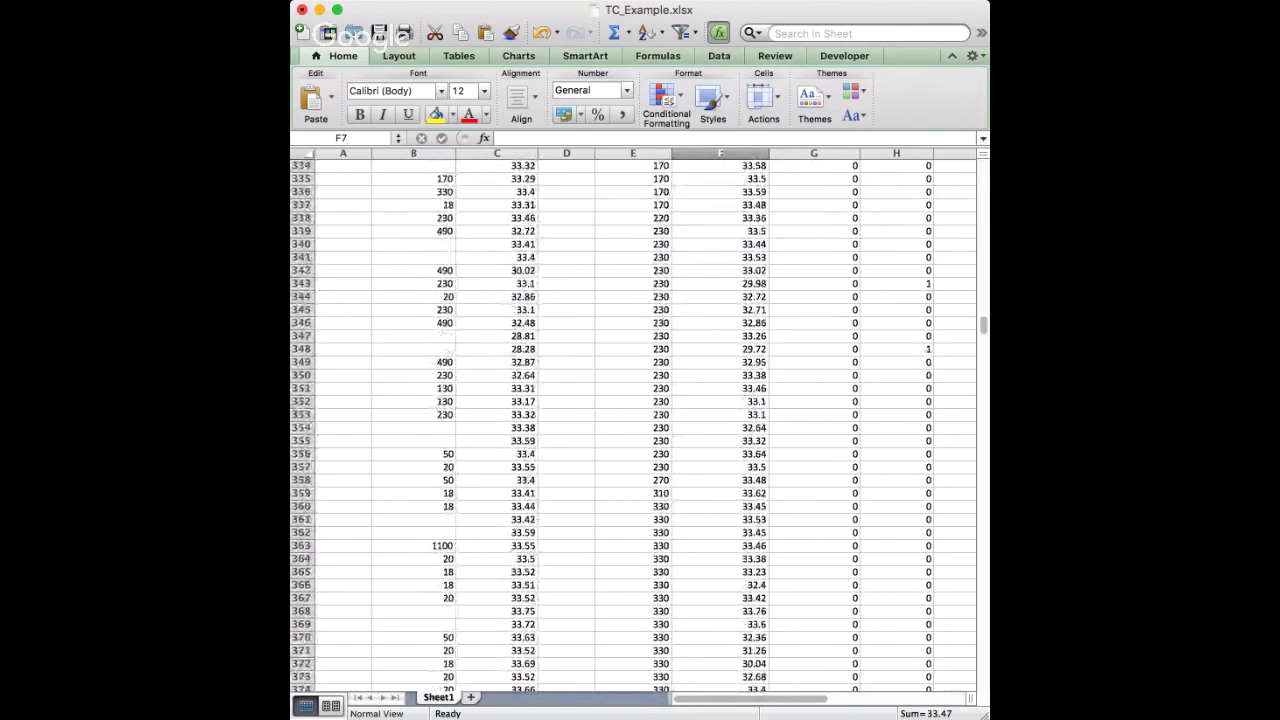
pyautogui.click(896, 283)
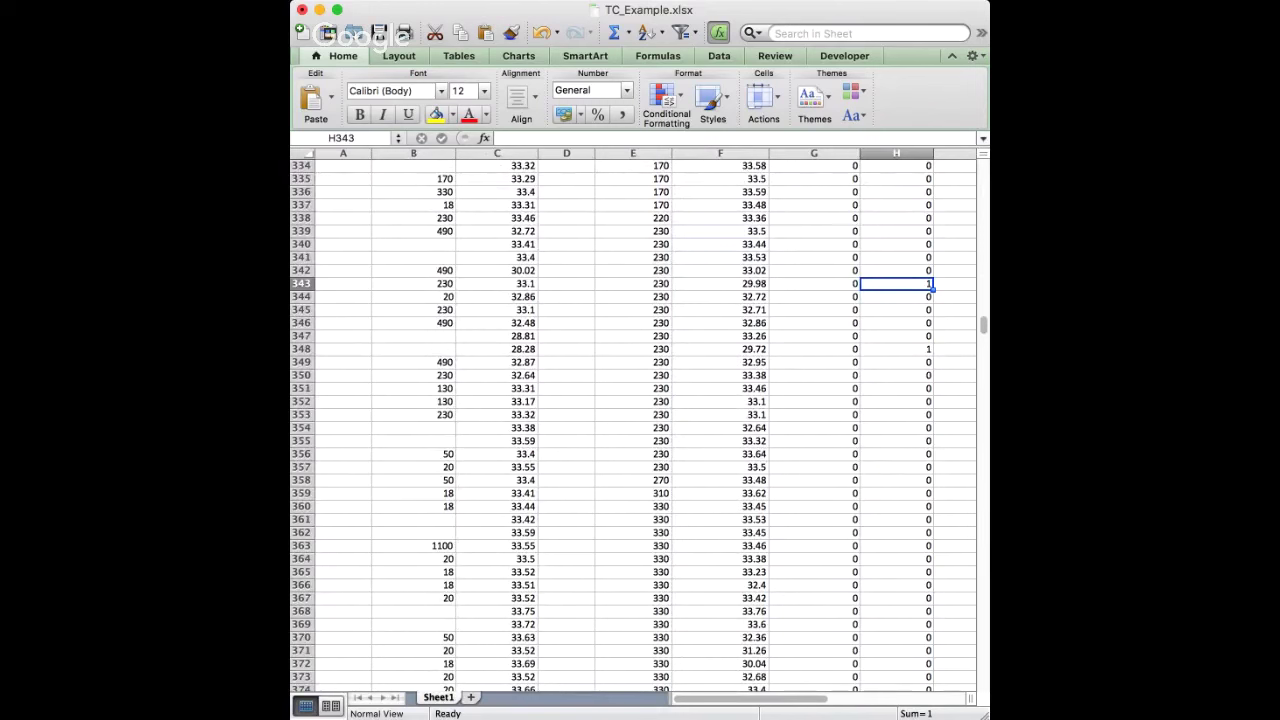
pyautogui.click(896, 349)
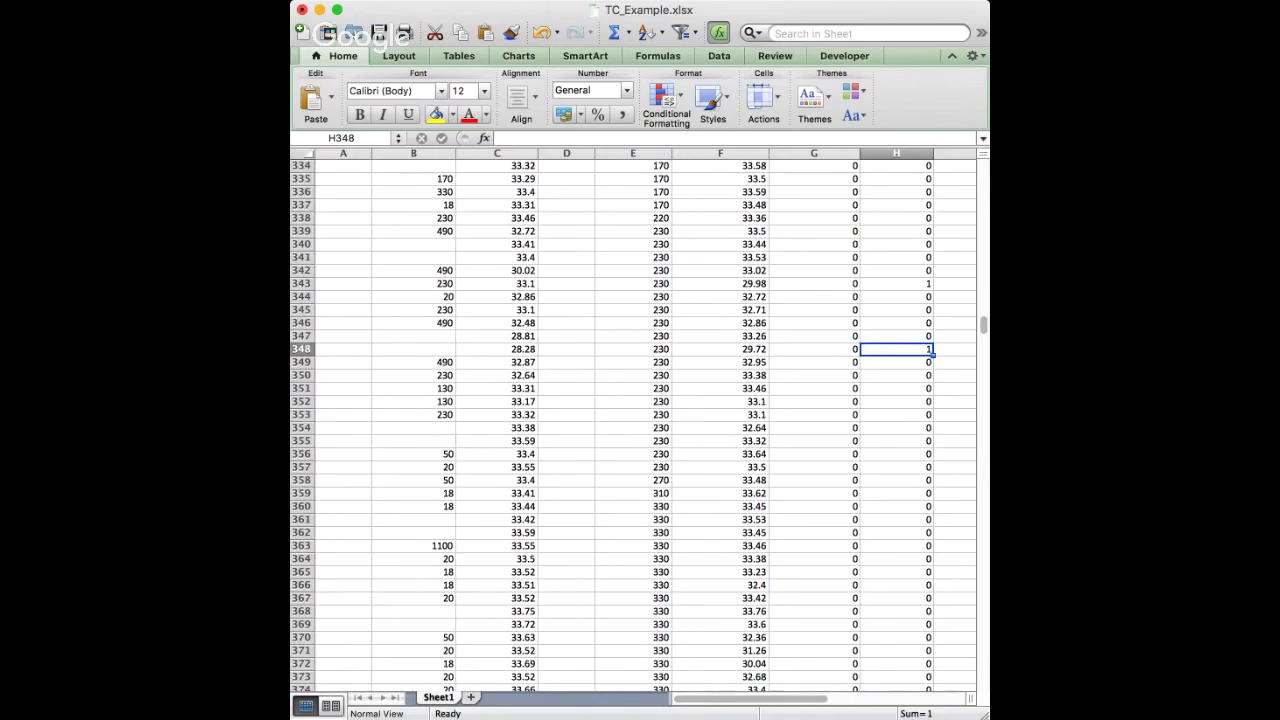
# Examine the remaining Sal Event? flags in column H down to the totals in row 448.
pyautogui.scroll(-15, 640, 420)
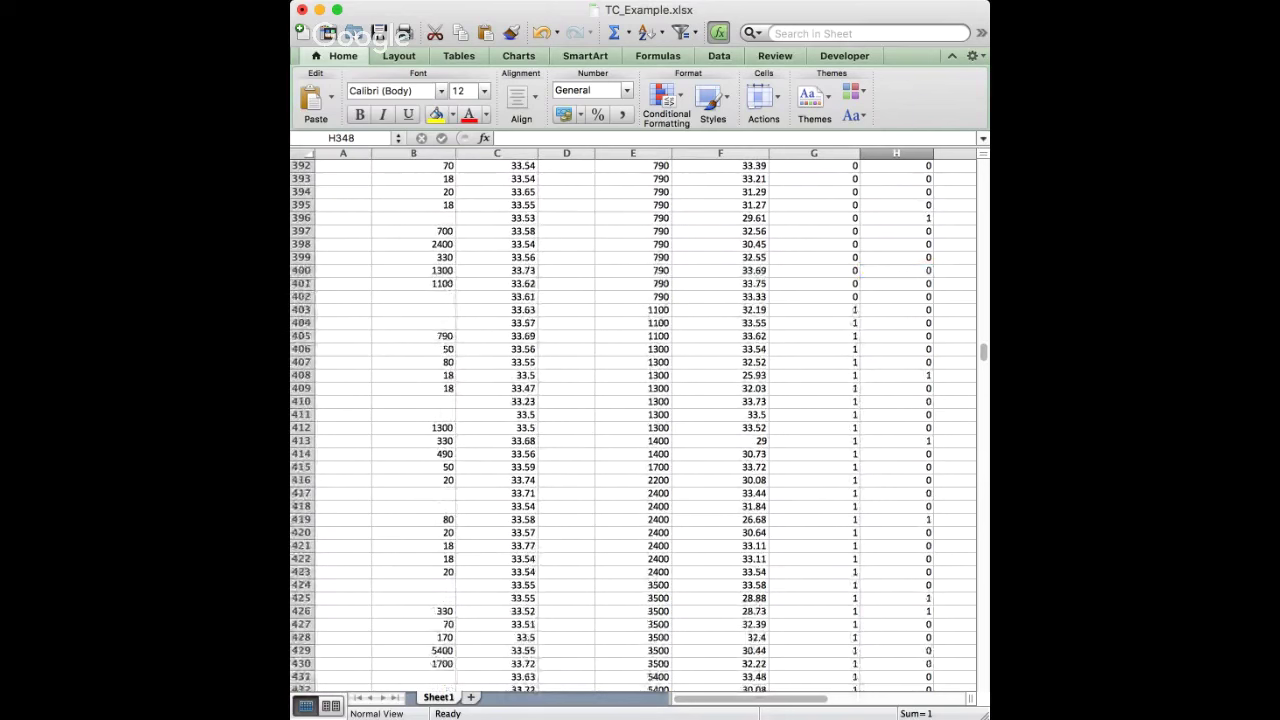
pyautogui.click(896, 388)
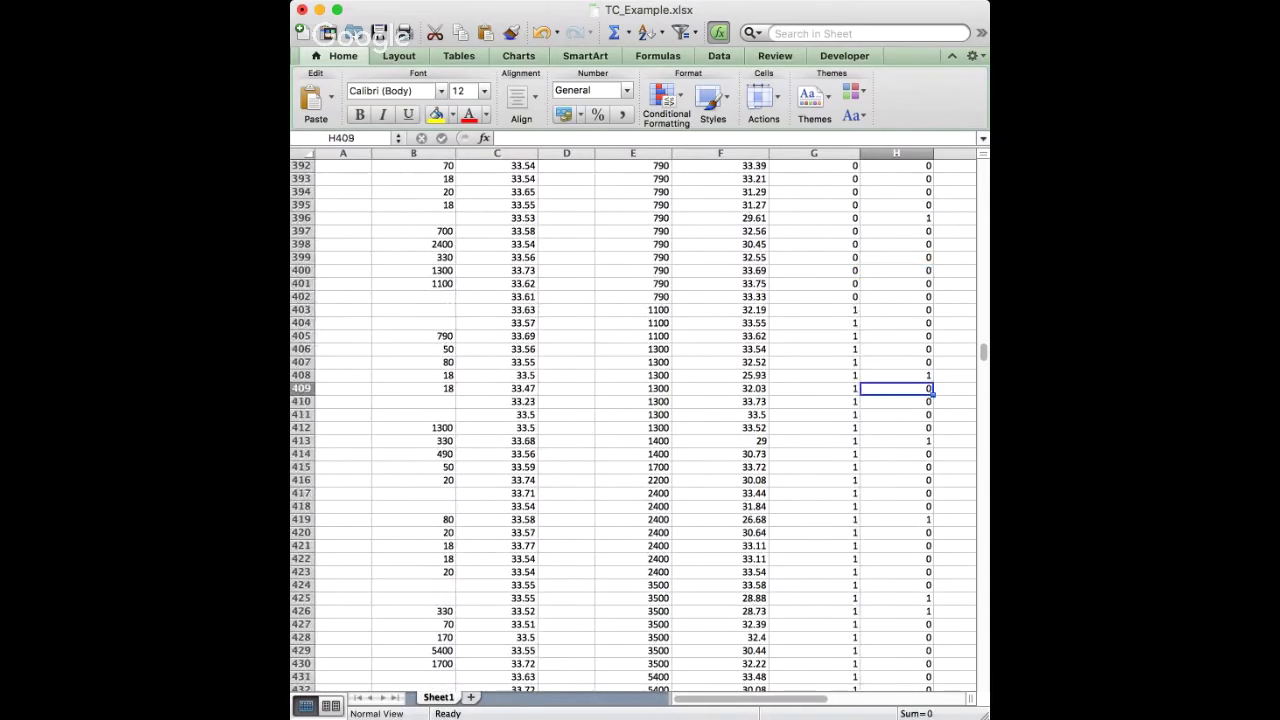
pyautogui.click(896, 375)
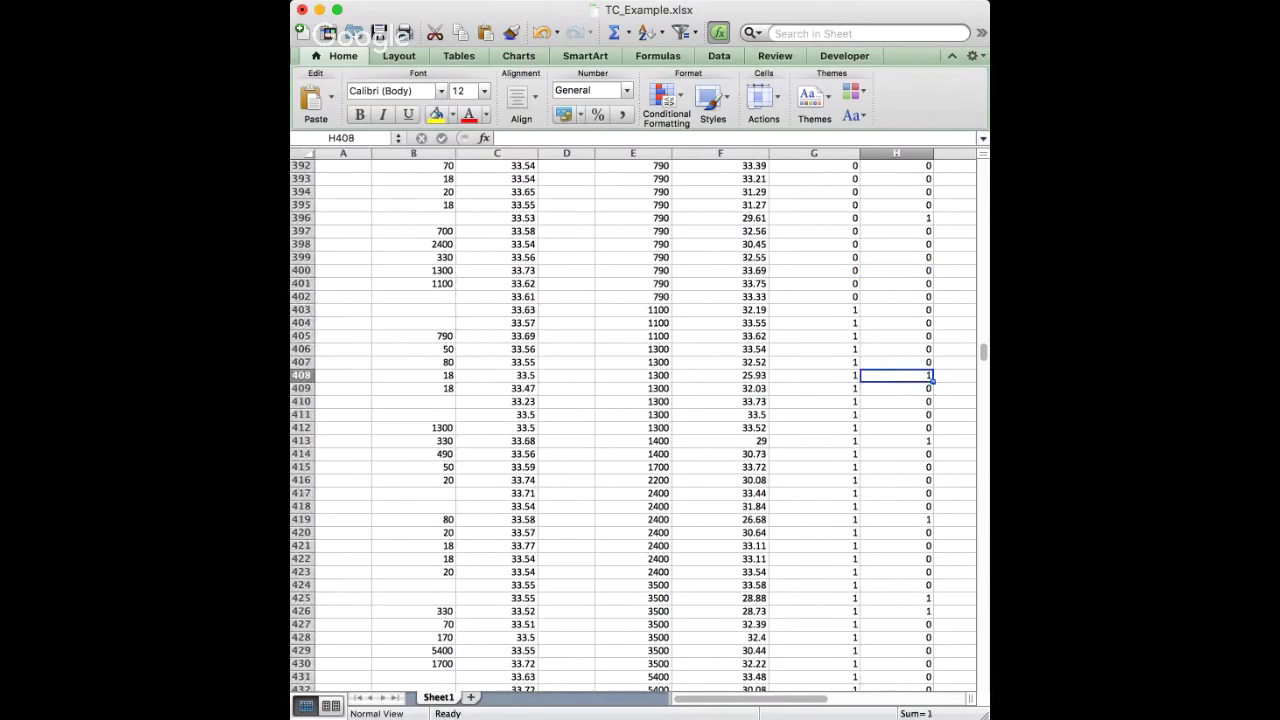
pyautogui.press('Down')
pyautogui.press('Down')
pyautogui.press('Down')
pyautogui.press('Down')
pyautogui.press('Down')
pyautogui.press('Down')
pyautogui.press('Down')
pyautogui.press('Down')
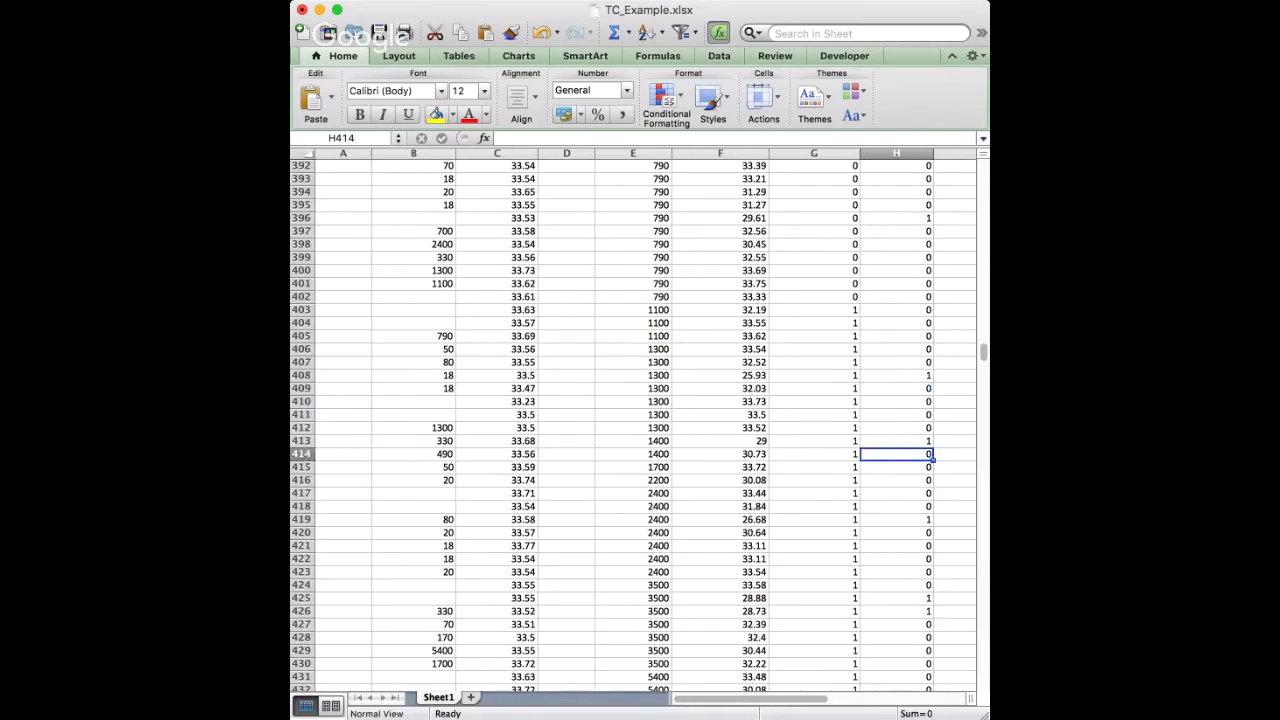
pyautogui.press('Down')
pyautogui.press('Down')
pyautogui.press('Down')
pyautogui.press('Down')
pyautogui.press('Down')
pyautogui.press('Down')
pyautogui.press('Down')
pyautogui.press('Down')
pyautogui.press('Down')
pyautogui.press('Down')
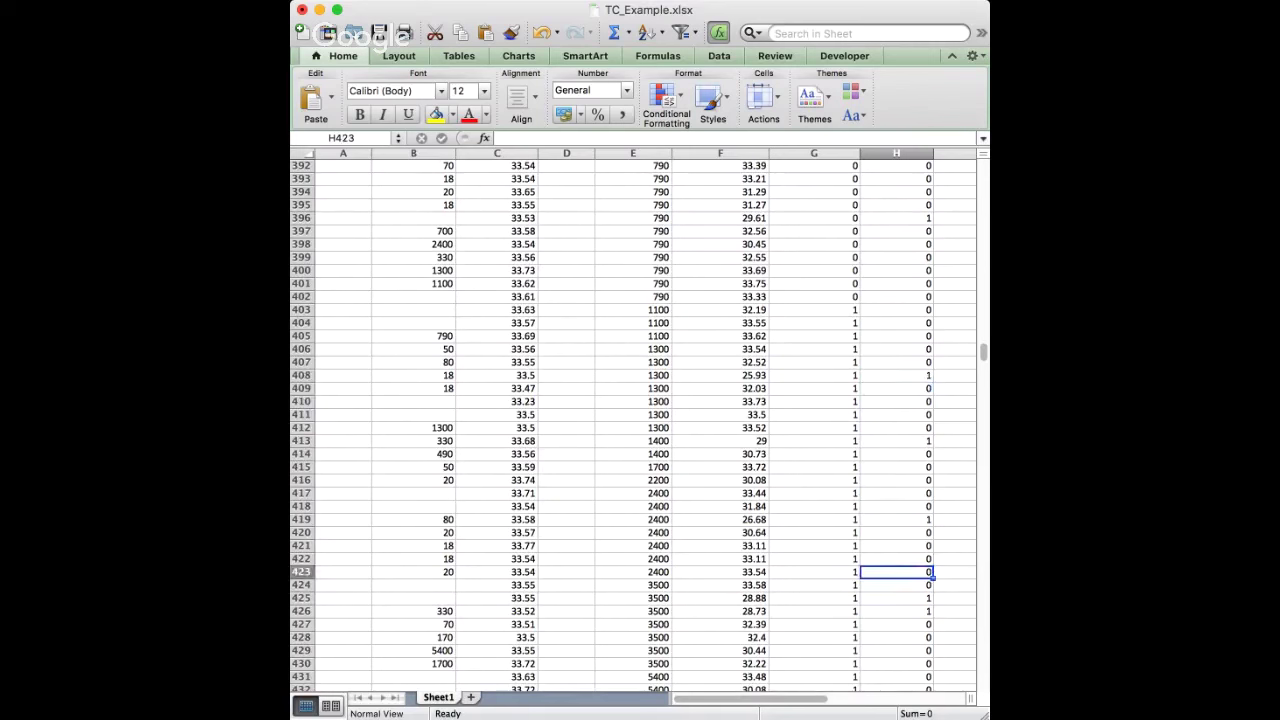
pyautogui.scroll(-10, 613, 427)
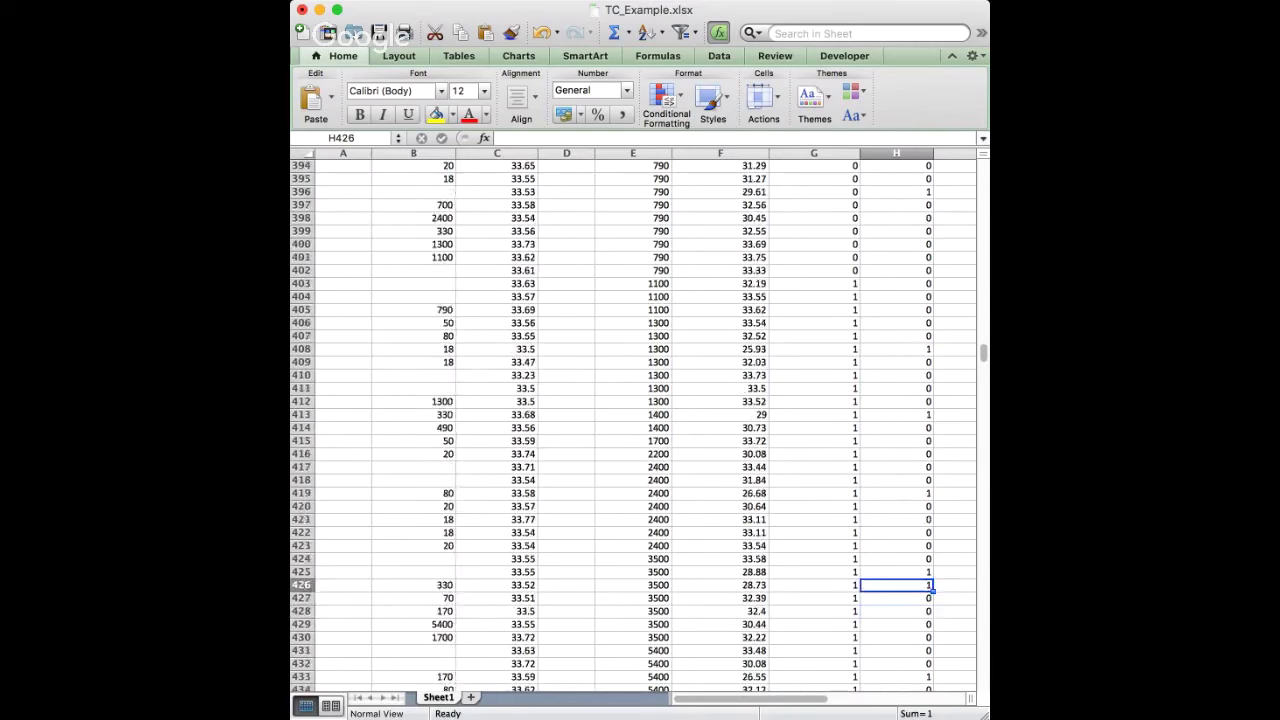
pyautogui.scroll(-1, 613, 424)
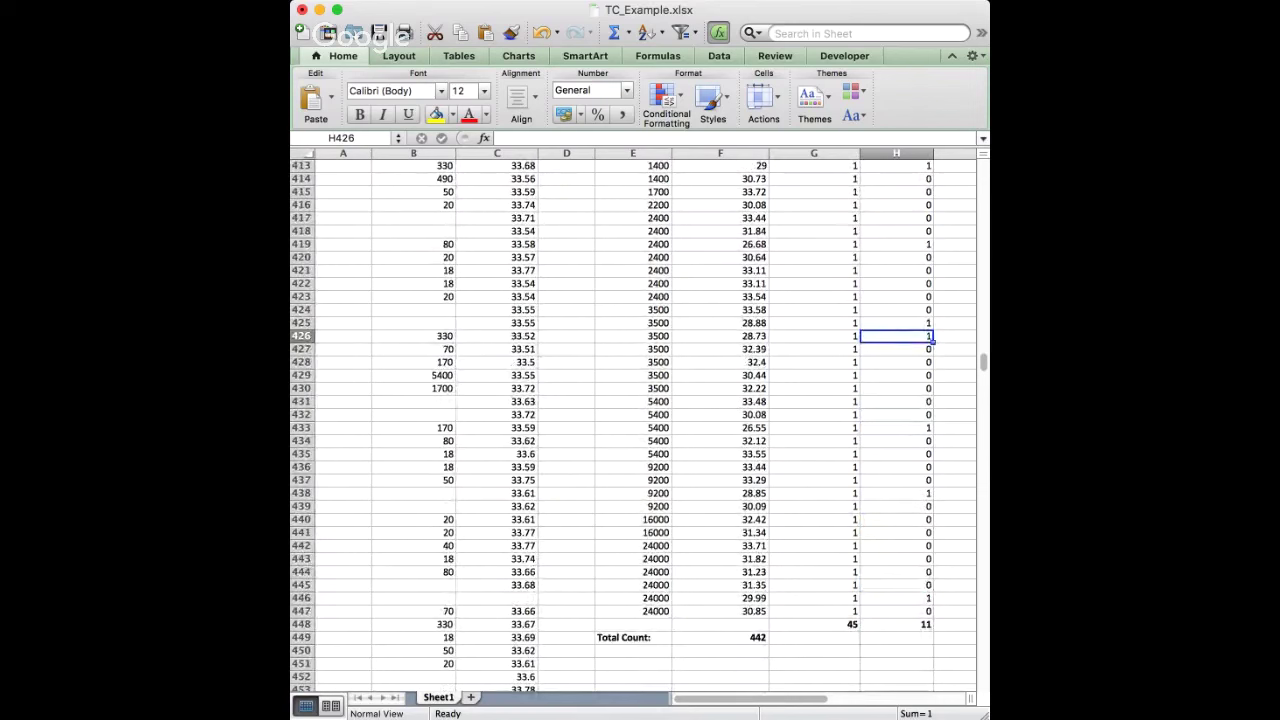
# Inspect the range summed by the Sal Event? total in H448, and select the Total Count value in F449.
pyautogui.click(814, 349)
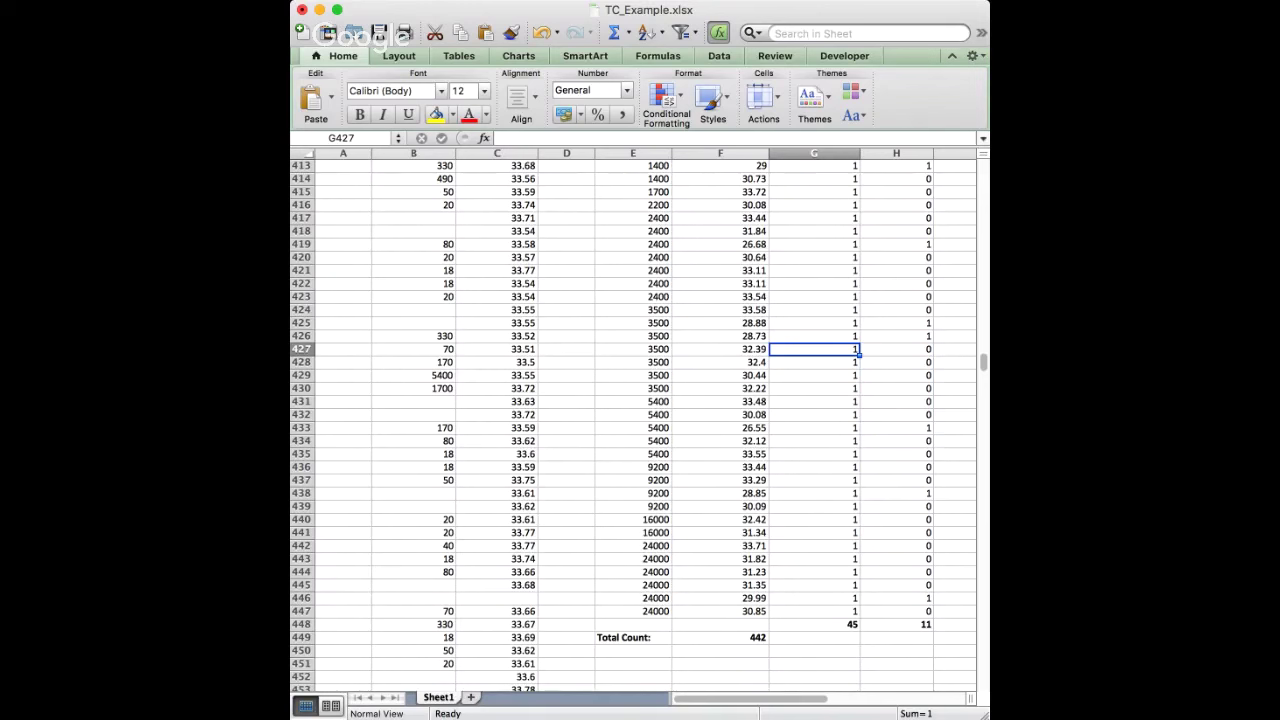
pyautogui.doubleClick(896, 624)
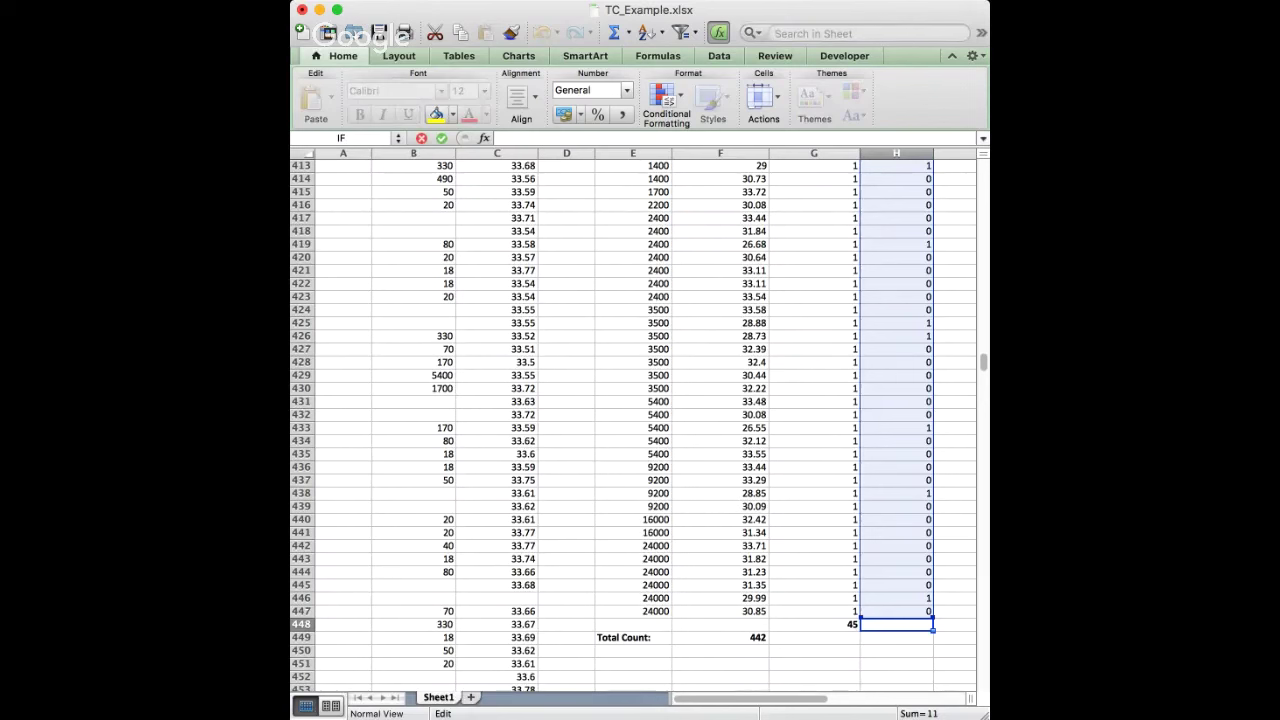
pyautogui.press('Return')
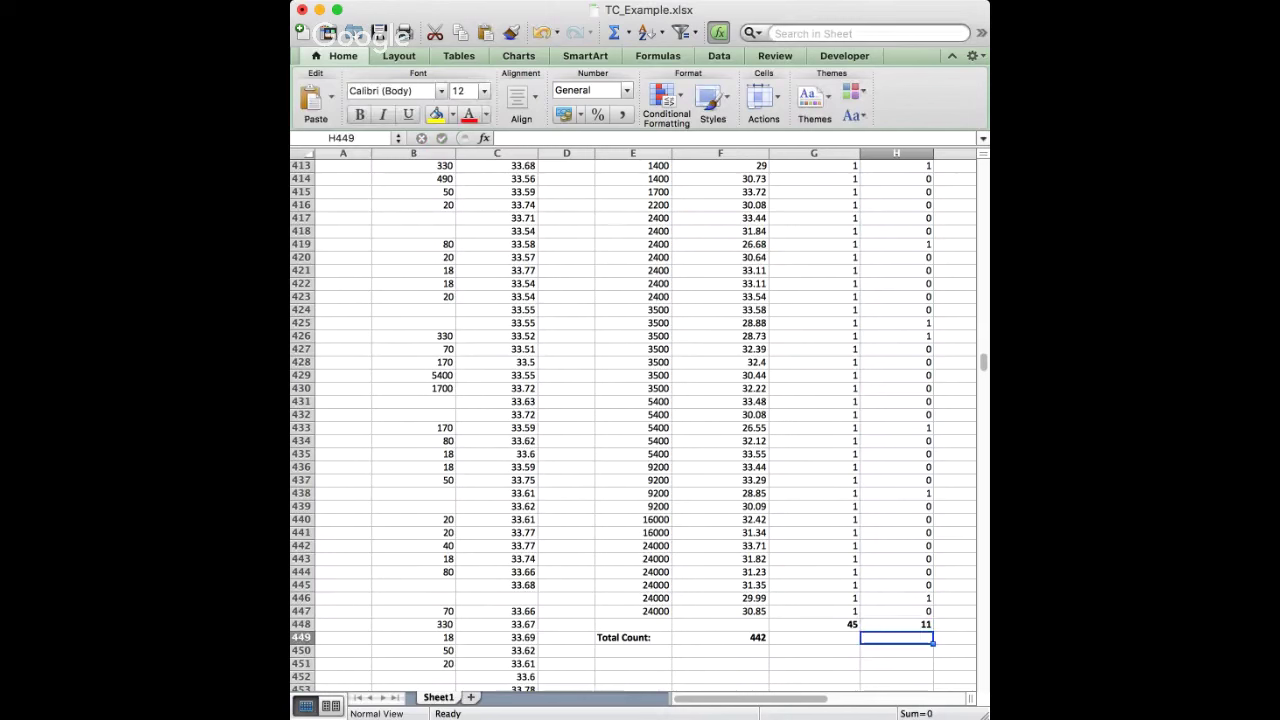
pyautogui.click(896, 624)
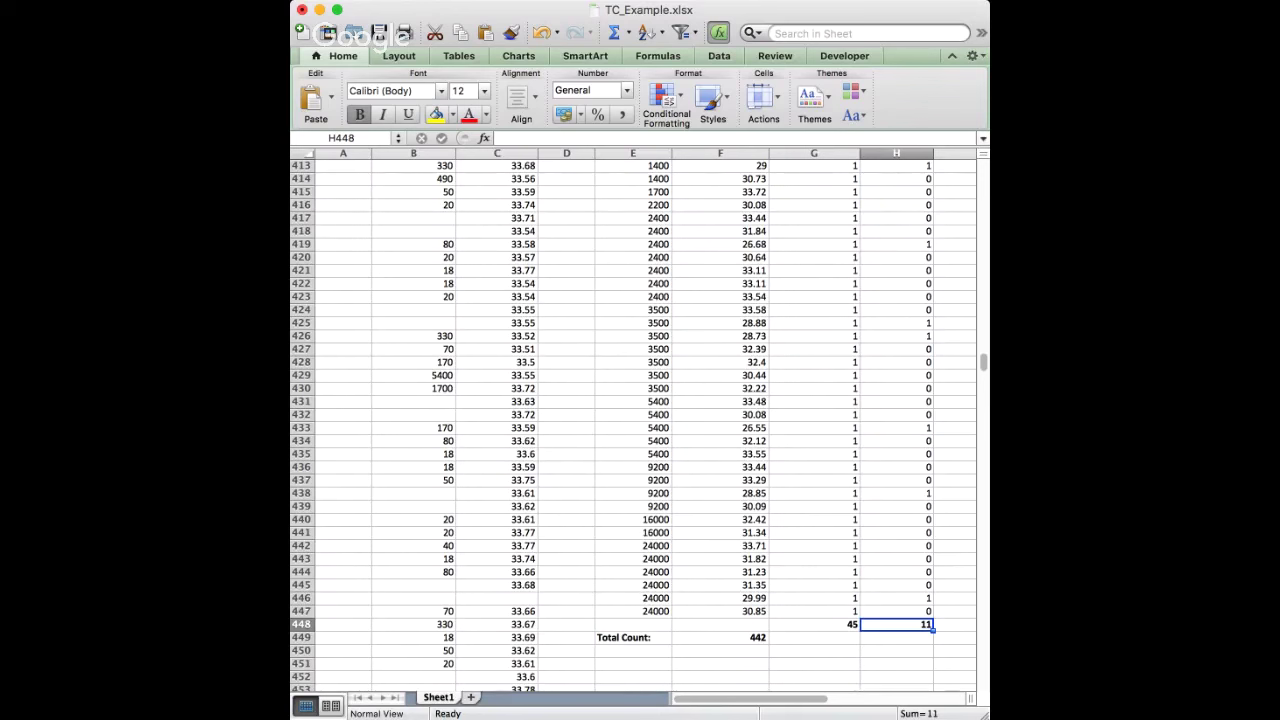
pyautogui.click(720, 637)
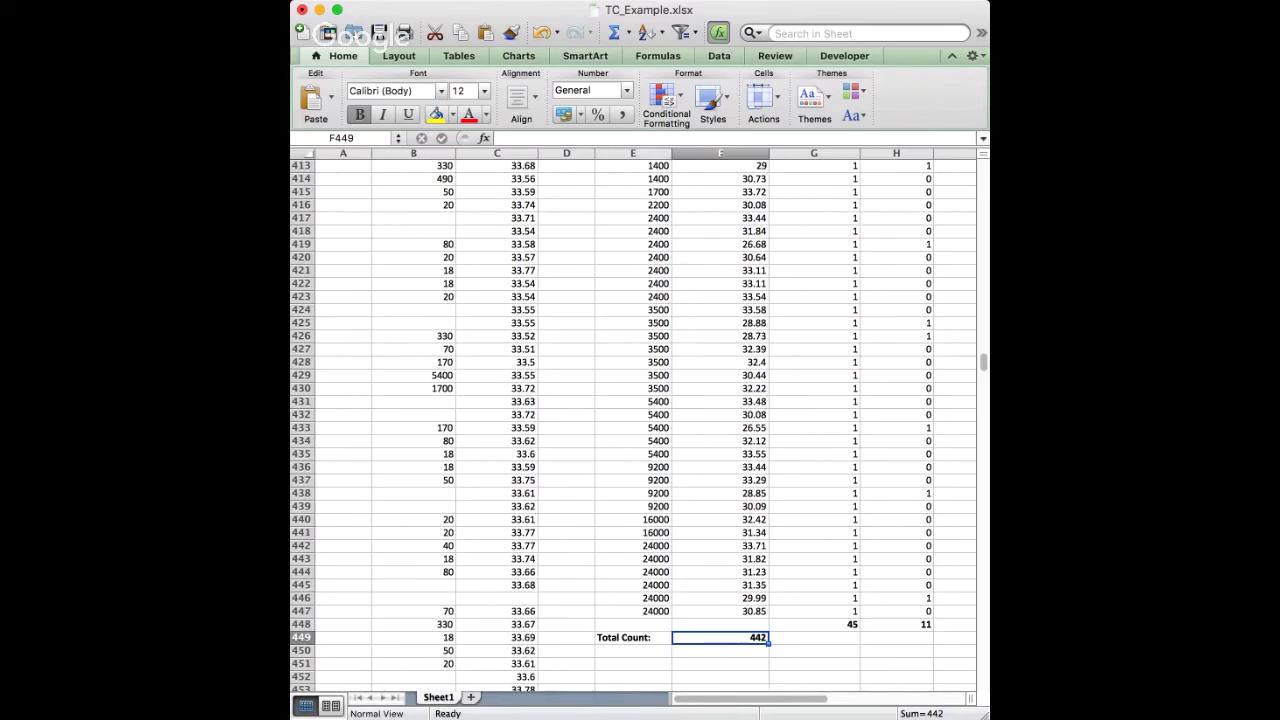
# Switch to the Google Slides lecture to review the P(S<30) calculation in Example 2, and advance the presentation.
pyautogui.press('super+Tab')
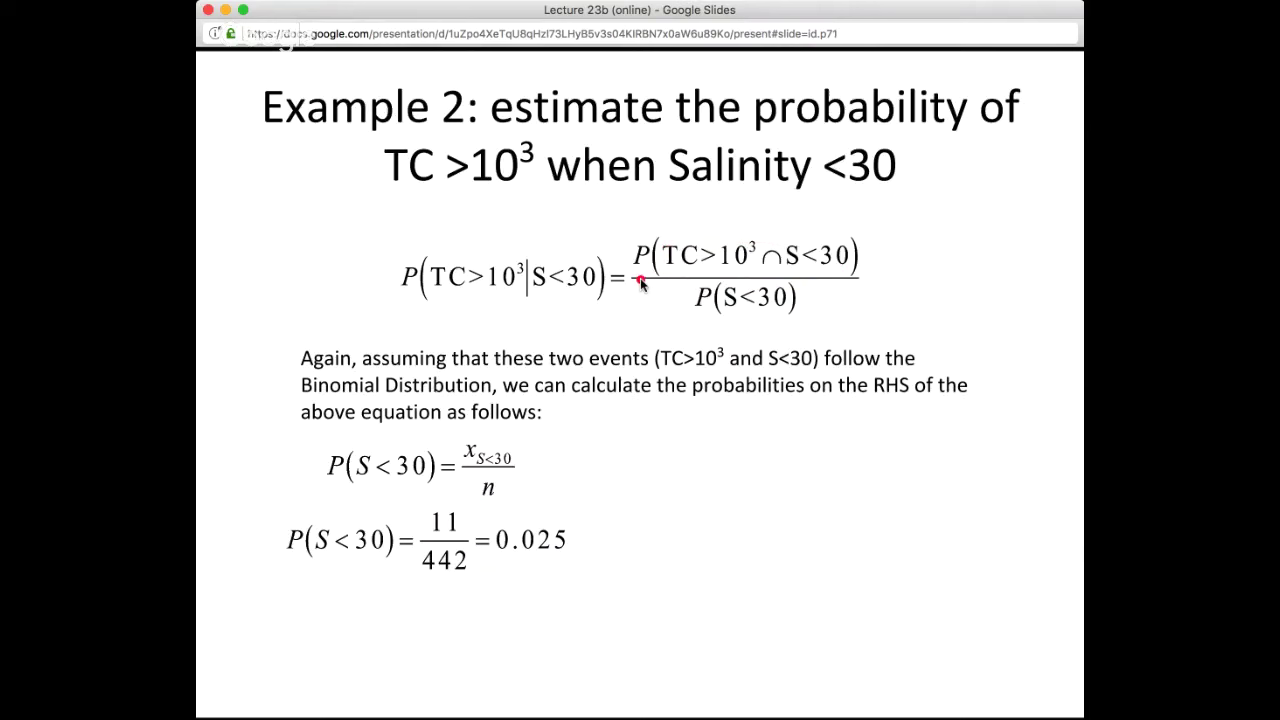
pyautogui.press('Right')
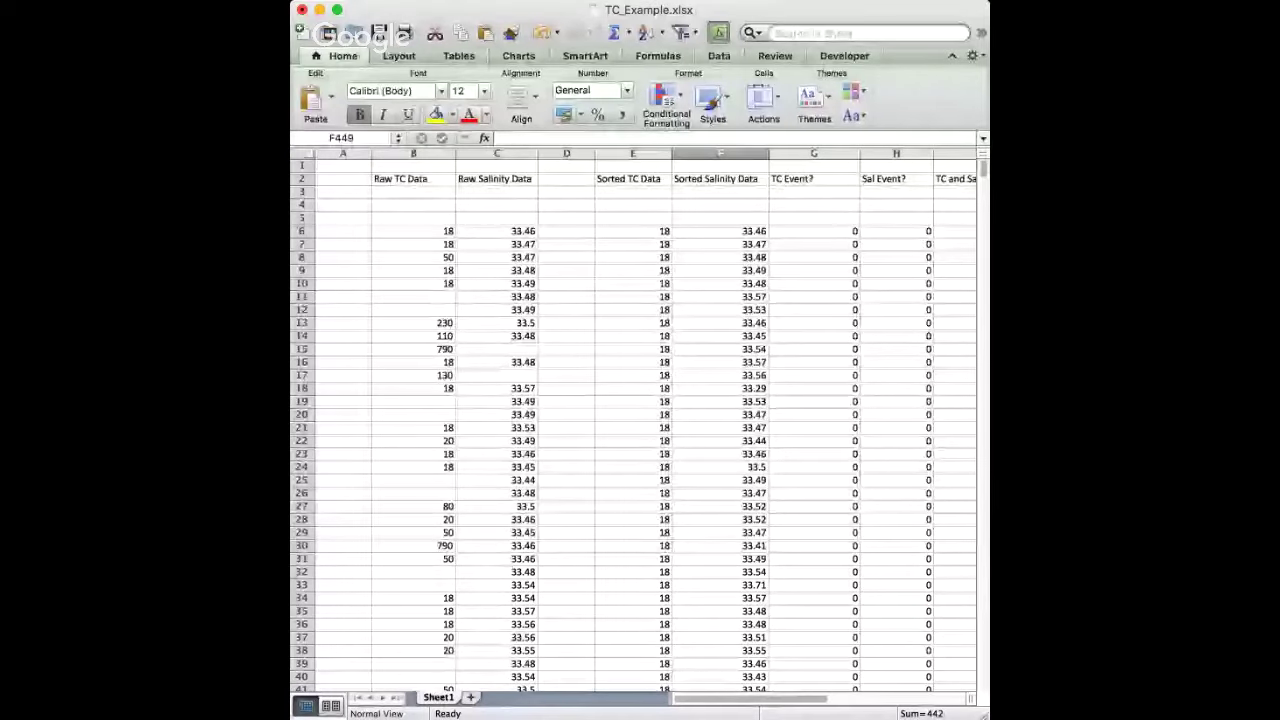
# Return to the TC_Example.xlsx workbook in Excel and select the TC and Sal Event? header in I2.
pyautogui.hscroll(4, 633, 420)
pyautogui.hscroll(-2, 633, 420)
pyautogui.click(838, 178)
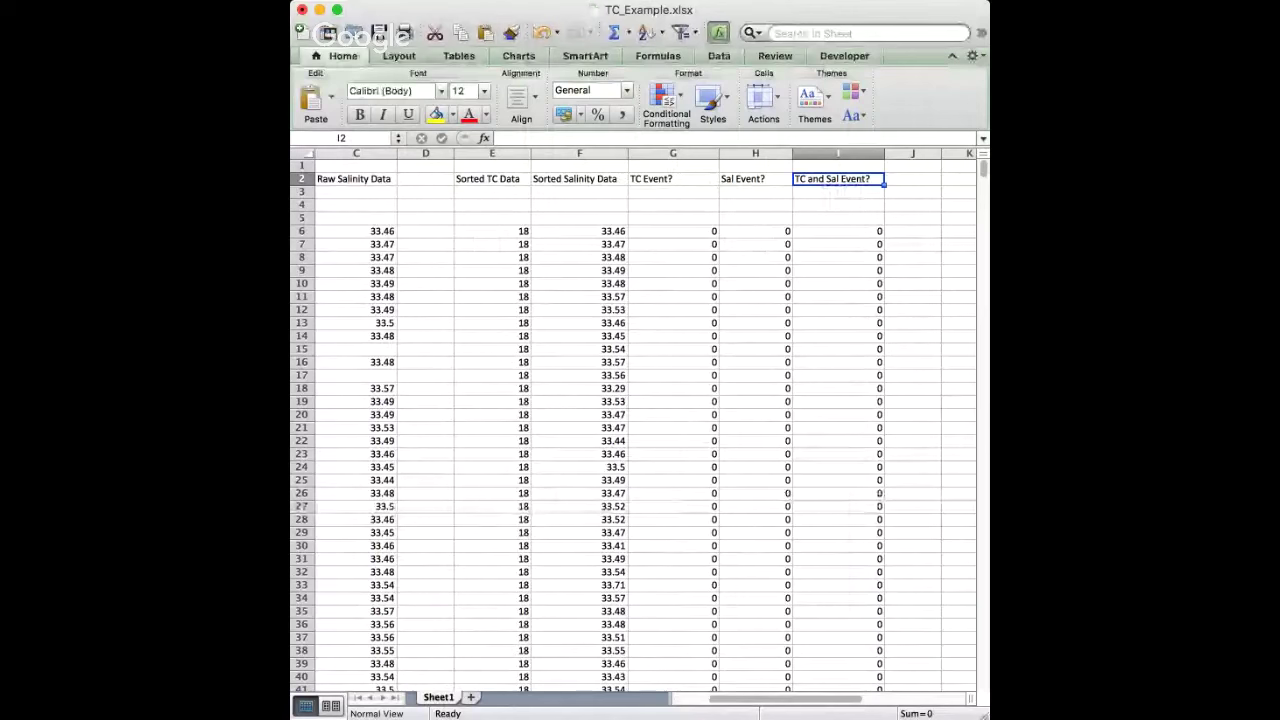
# Inspect which cells the TC and Sal Event? formula in I6 refers to, leaving the formula as it is.
pyautogui.doubleClick(838, 231)
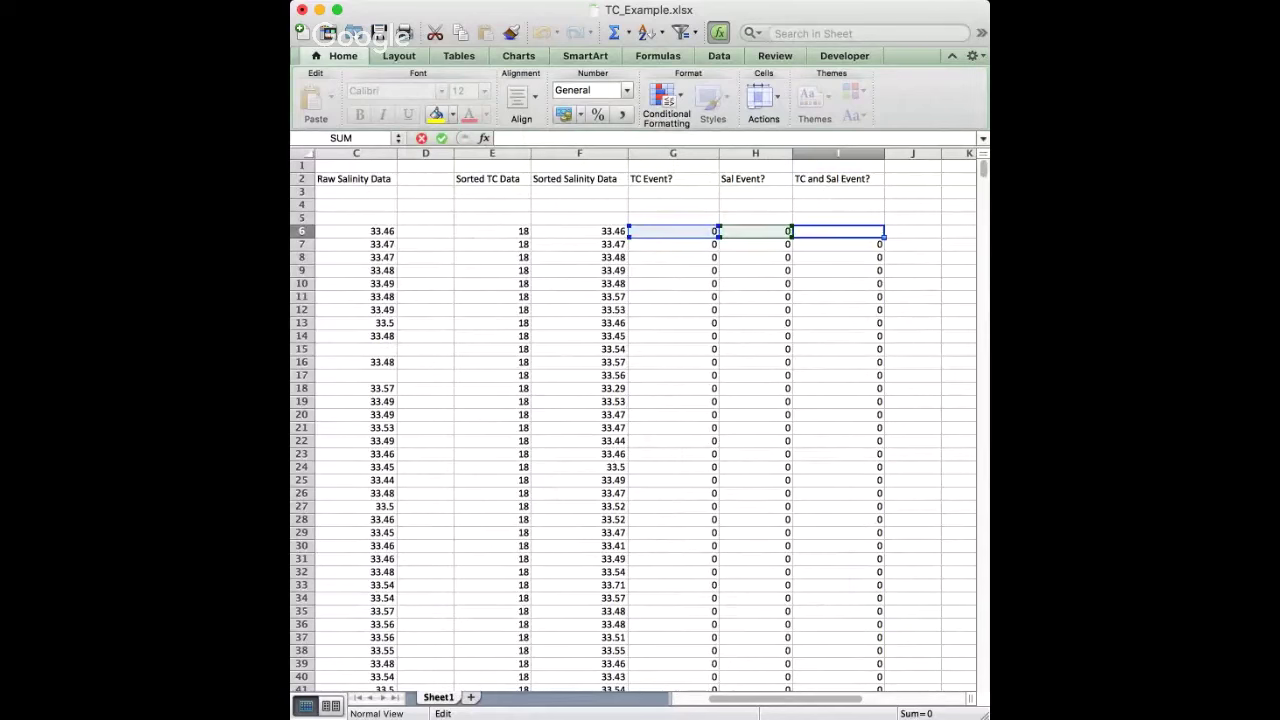
pyautogui.press('Return')
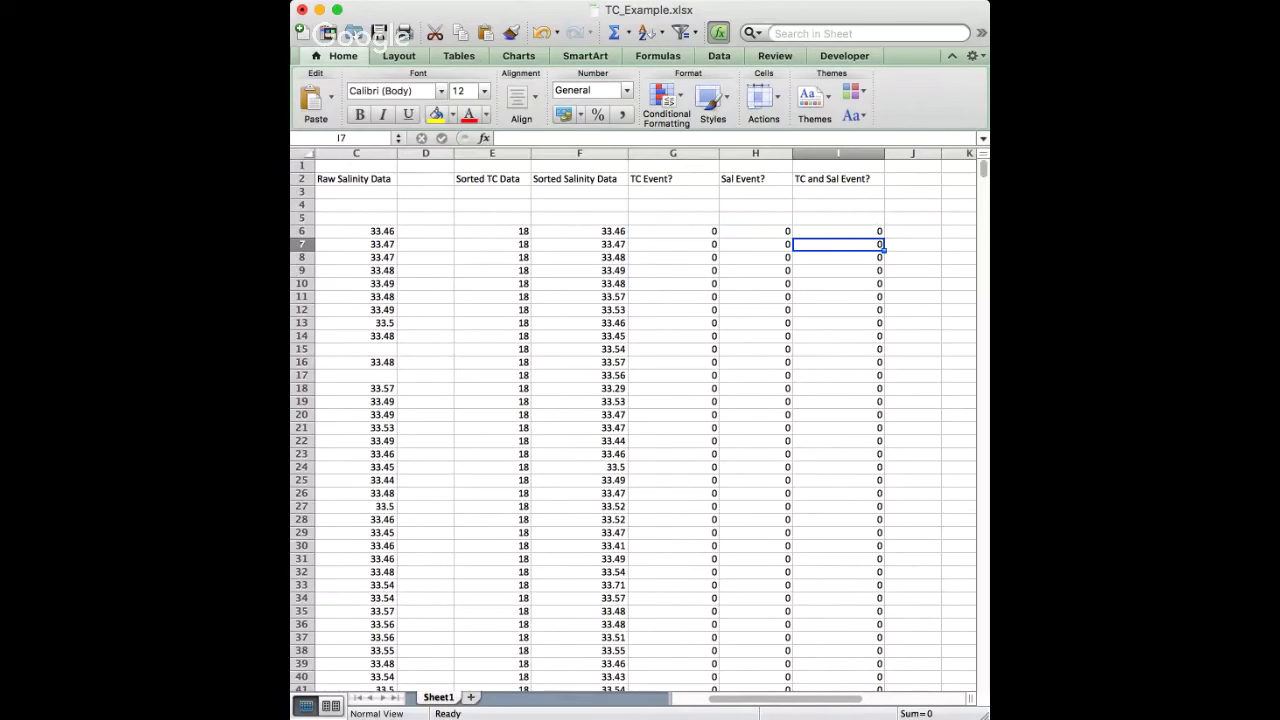
# Compare the TC and Sal Event? flag in I433 with the event flags beside it in the same row.
pyautogui.scroll(-20, 640, 420)
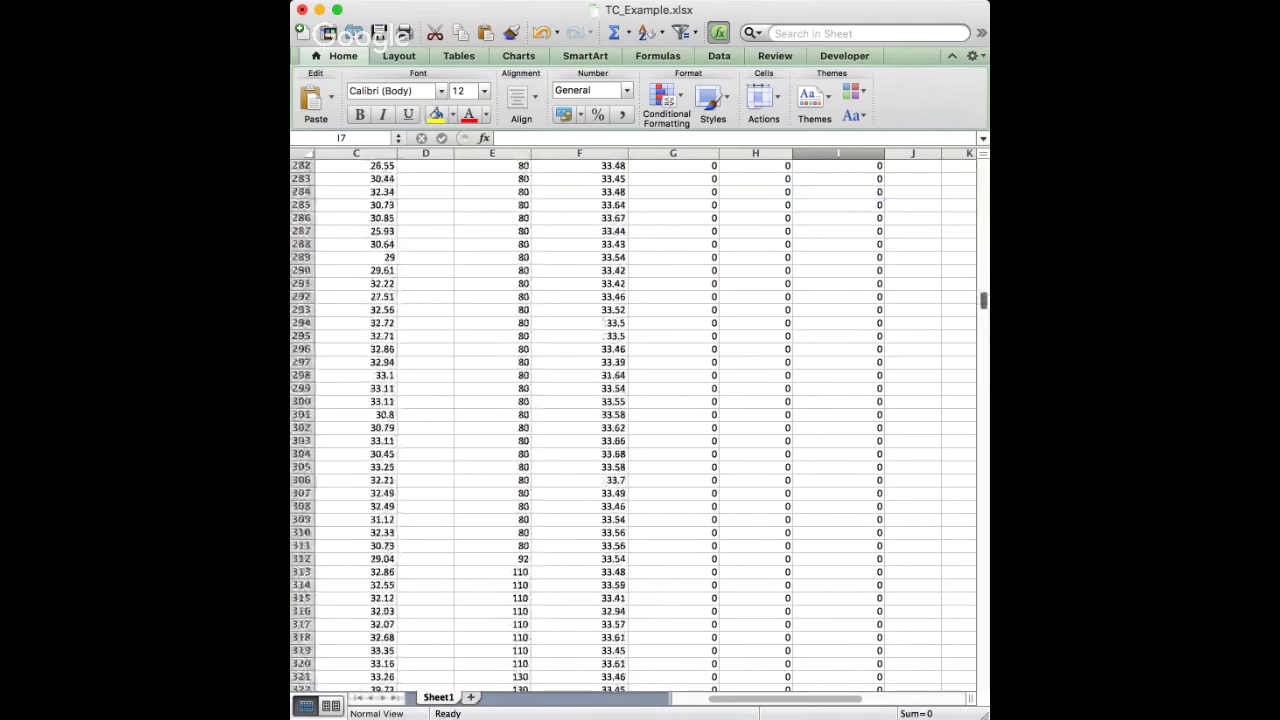
pyautogui.scroll(-20, 640, 420)
pyautogui.scroll(3, 640, 420)
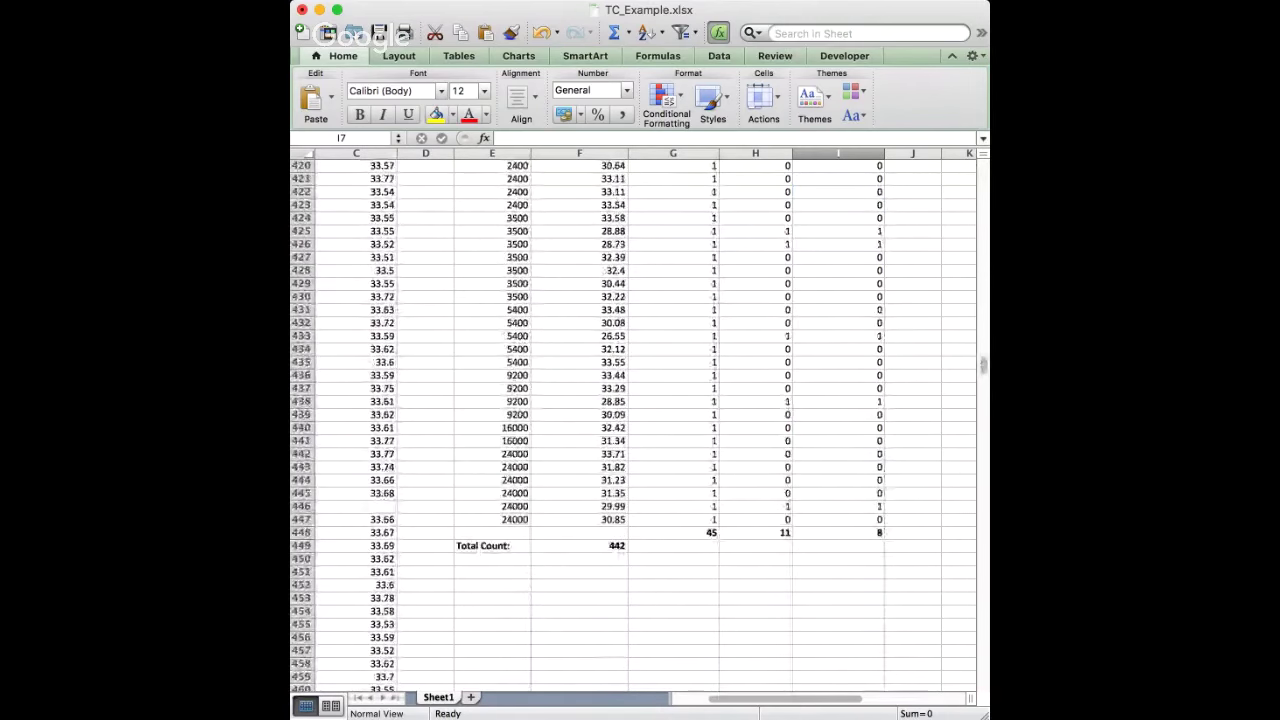
pyautogui.click(838, 336)
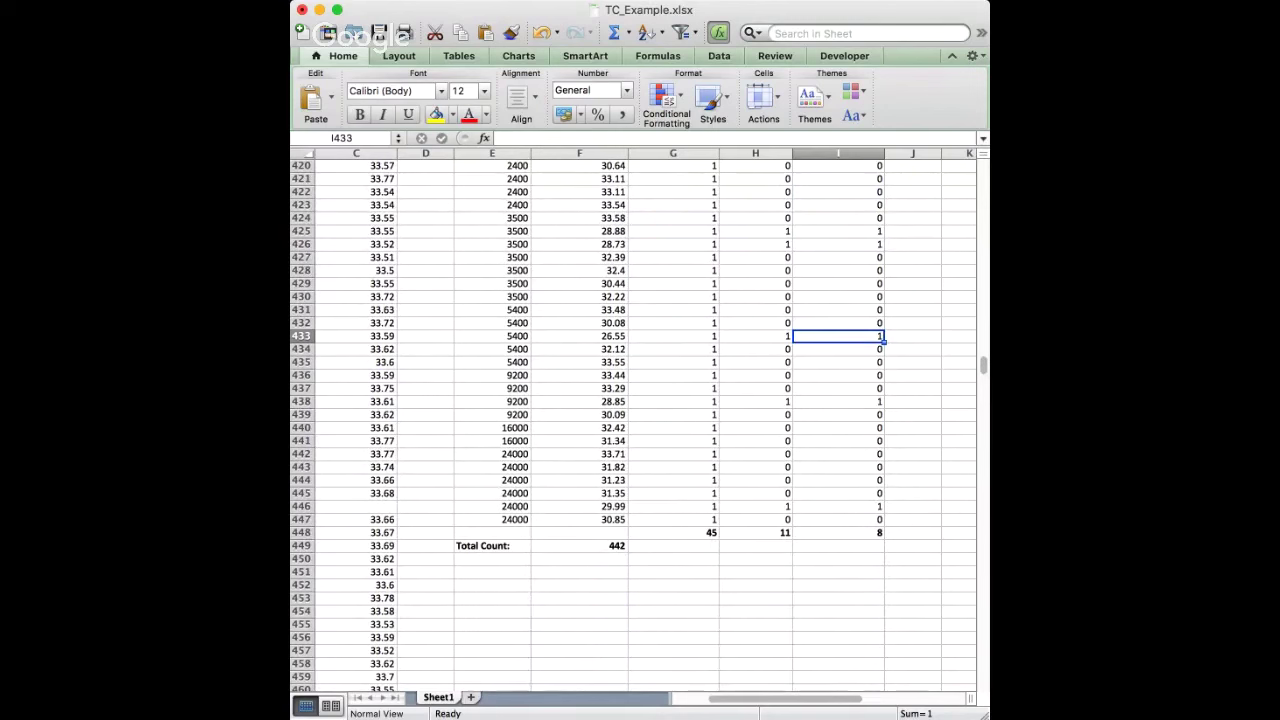
pyautogui.press('Left')
pyautogui.press('Left')
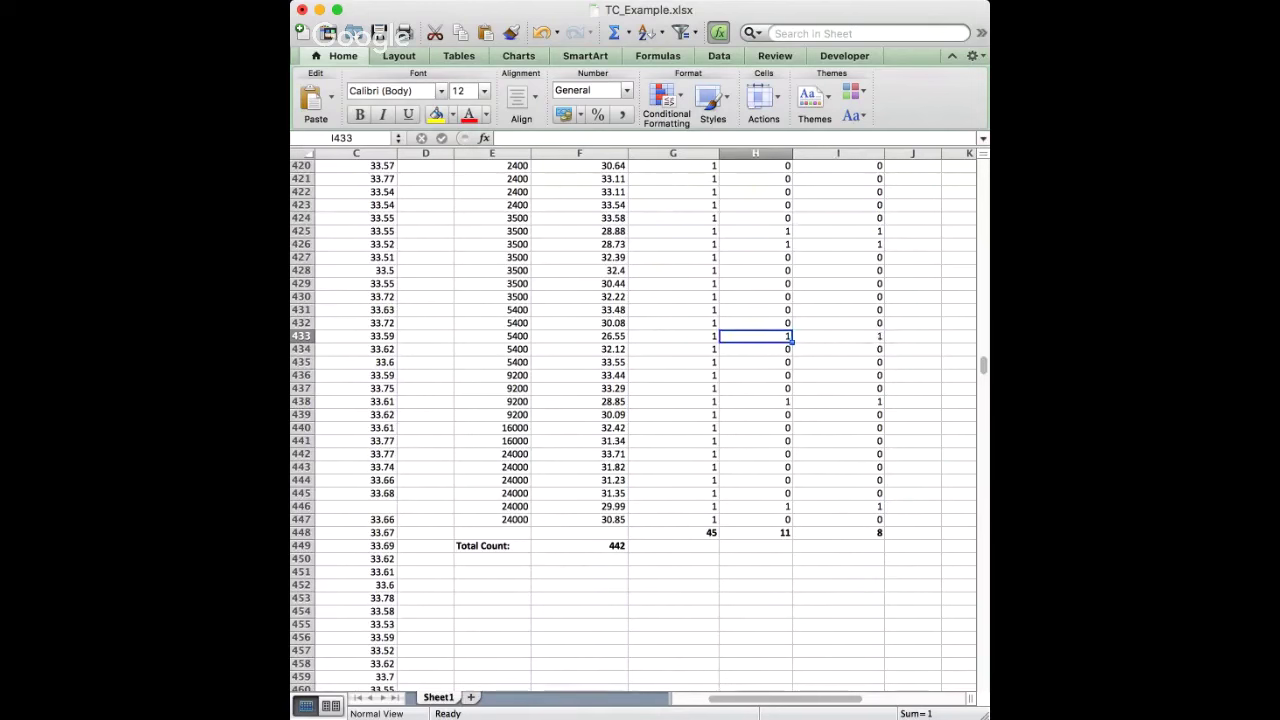
pyautogui.press('Right')
pyautogui.press('Right')
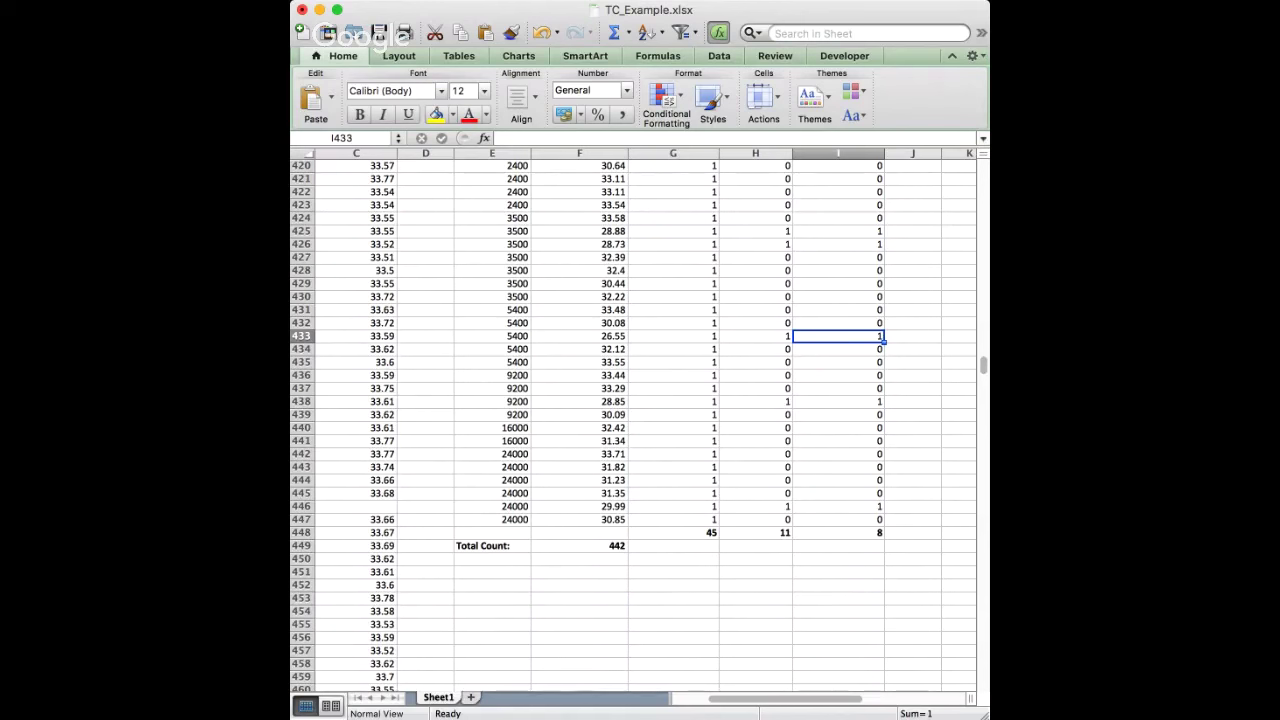
# Select the TC and Sal Event? total in I448 and the Total Count value in F449, and switch back to the Google Slides lecture.
pyautogui.click(838, 532)
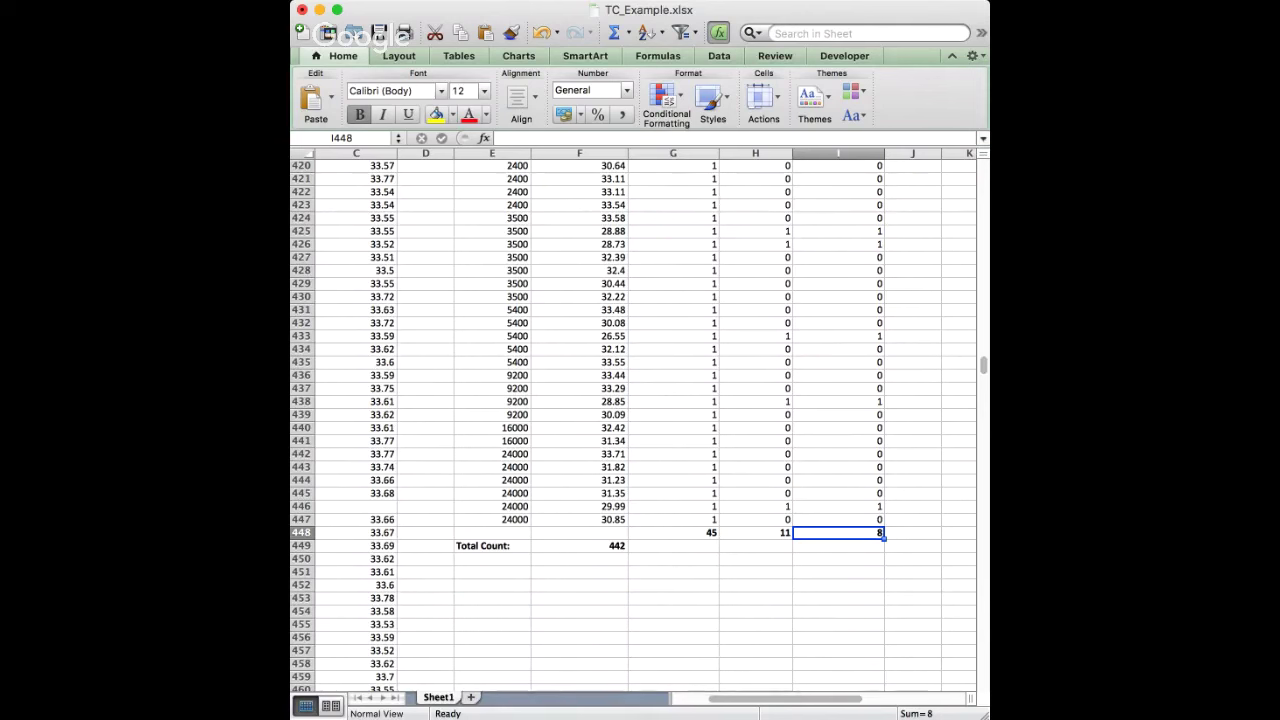
pyautogui.click(579, 545)
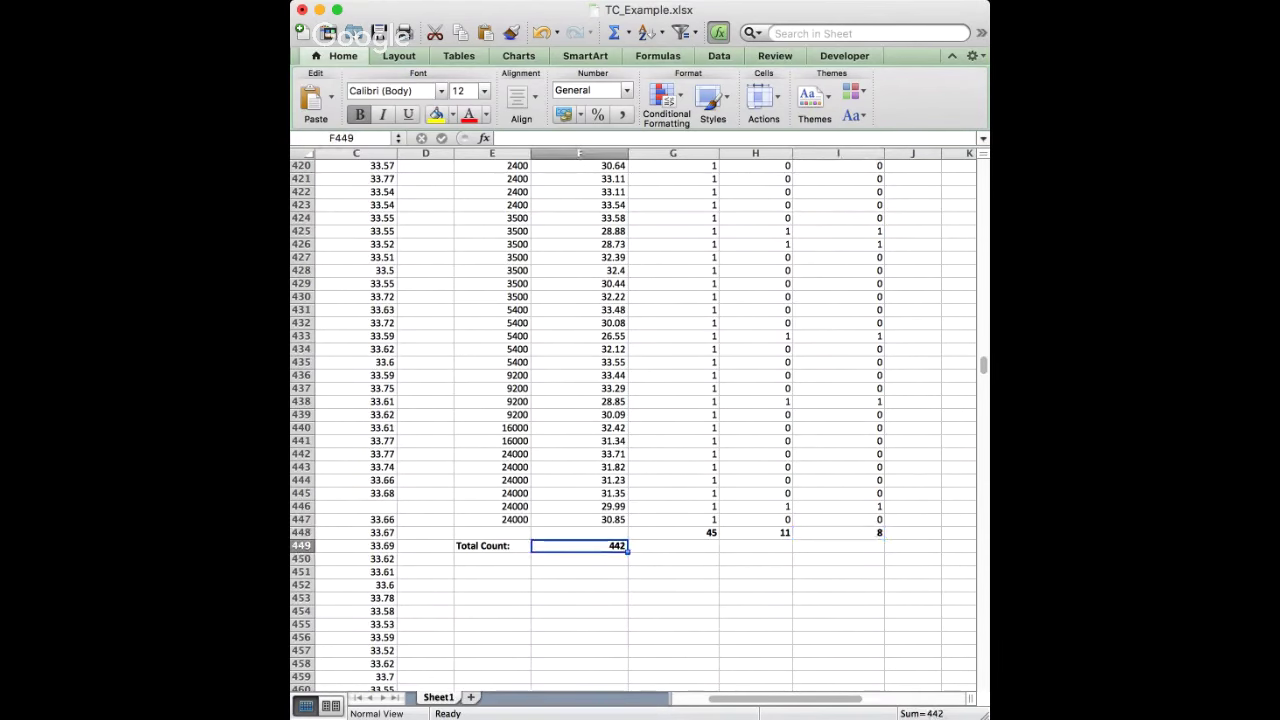
pyautogui.press('super+Tab')
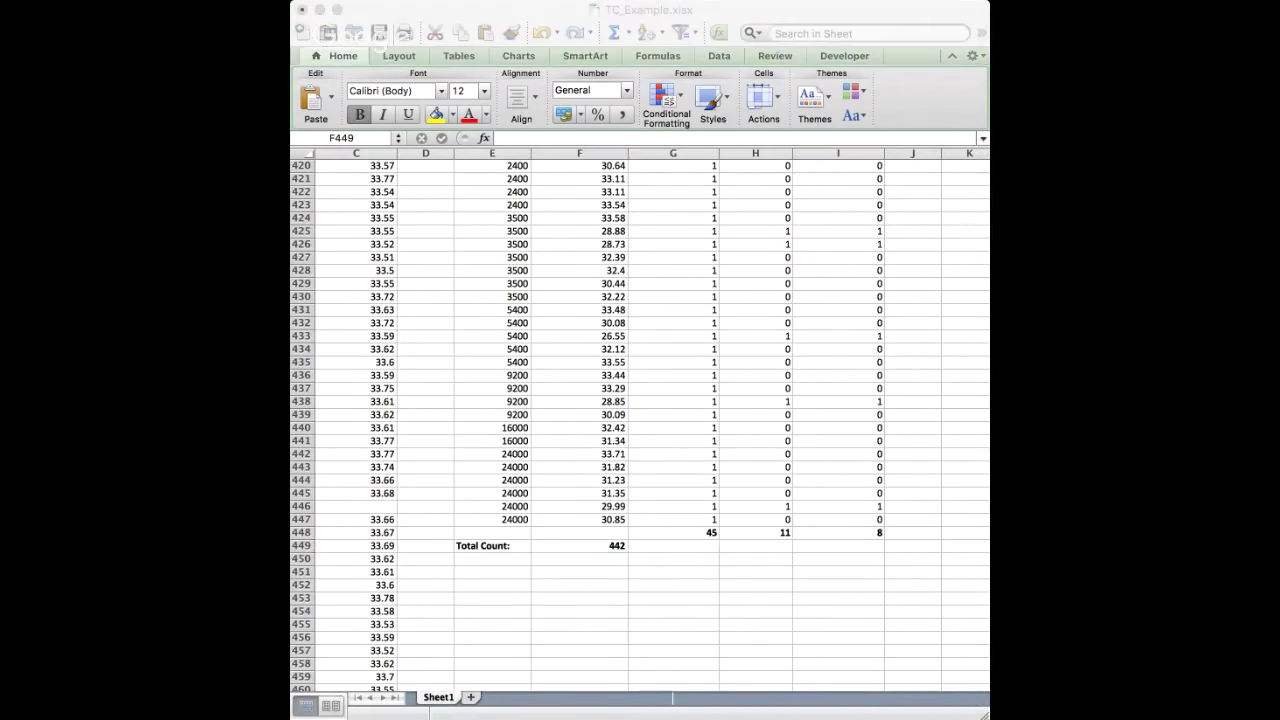